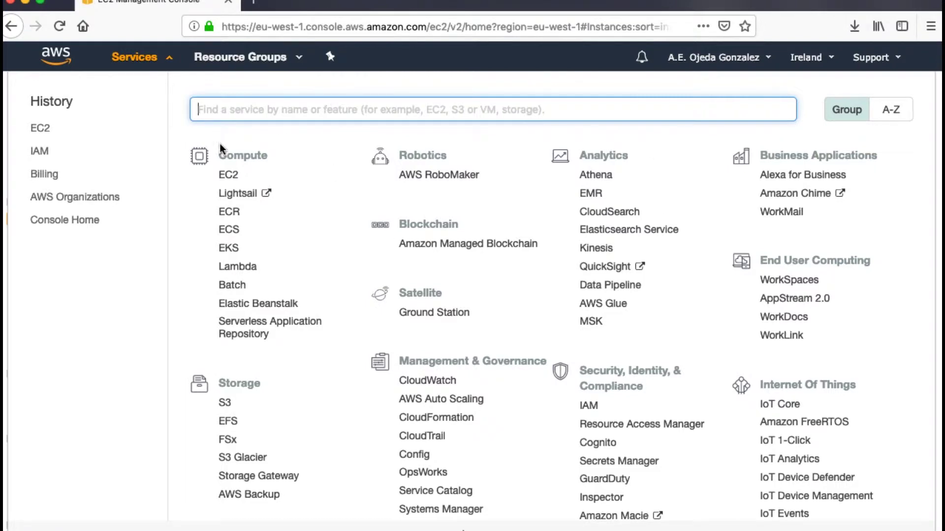
Start an EC2 instance launch using the free-tier Ubuntu Server 18.04 LTS image
click(232, 180)
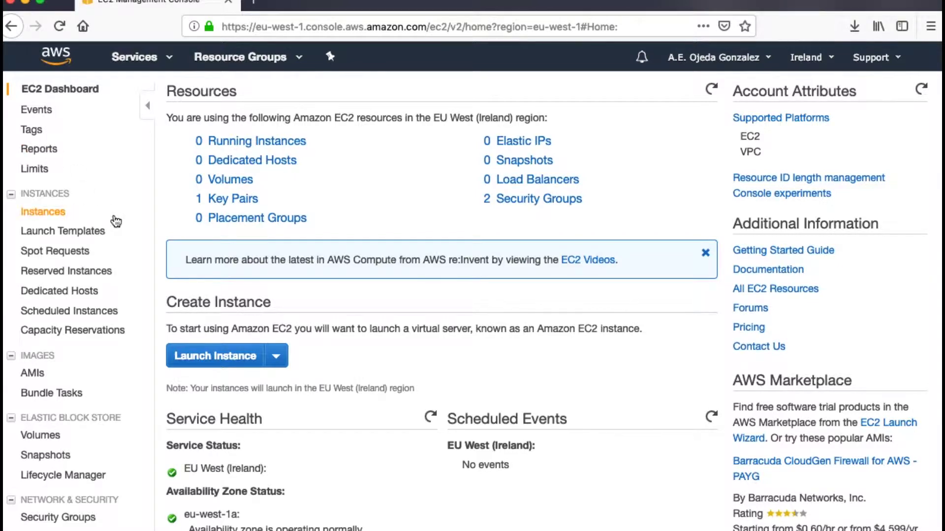
click(257, 359)
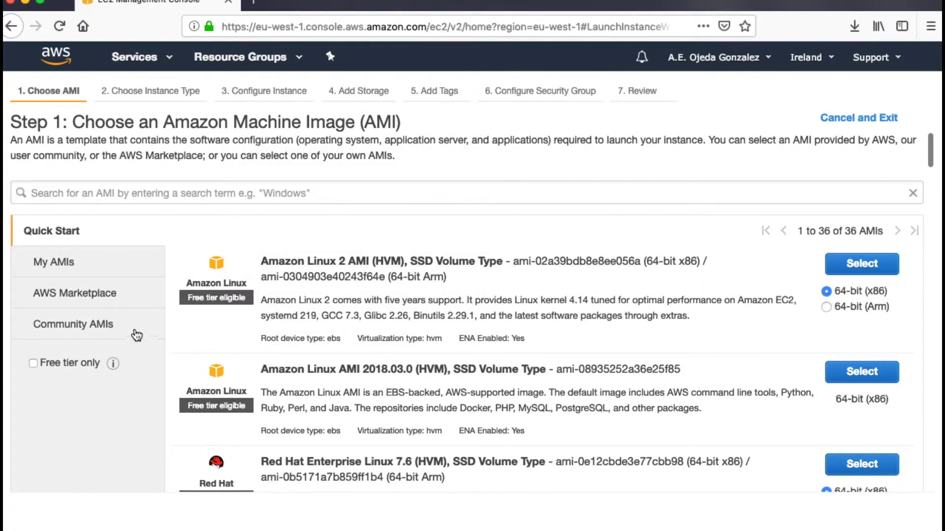
click(63, 365)
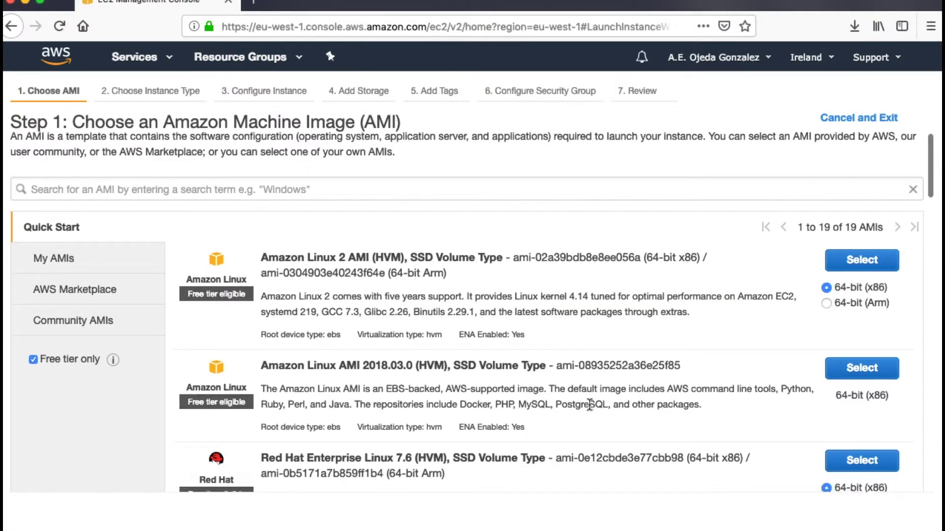
scroll(589, 404, down, 3)
scroll(589, 403, down, 3)
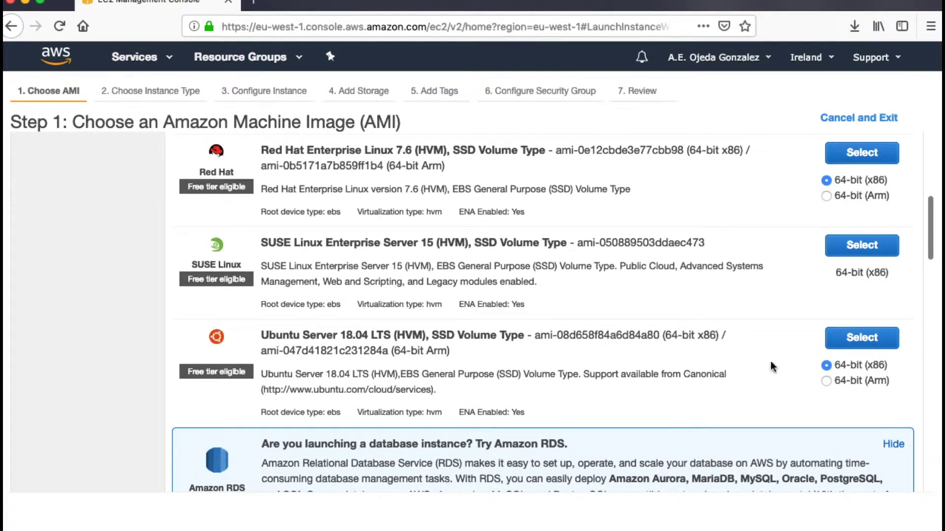
click(848, 348)
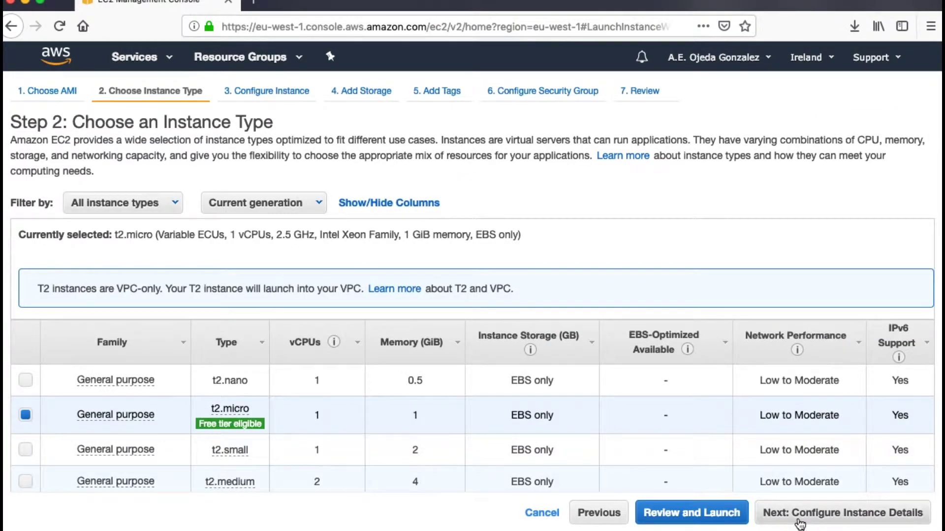
Move past the instance details, storage and tags steps to the security group step
click(799, 518)
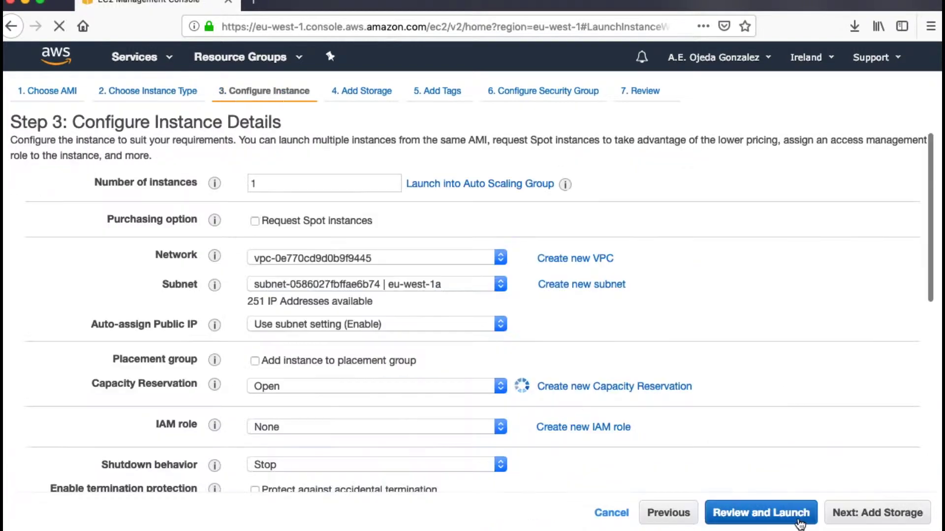
click(884, 518)
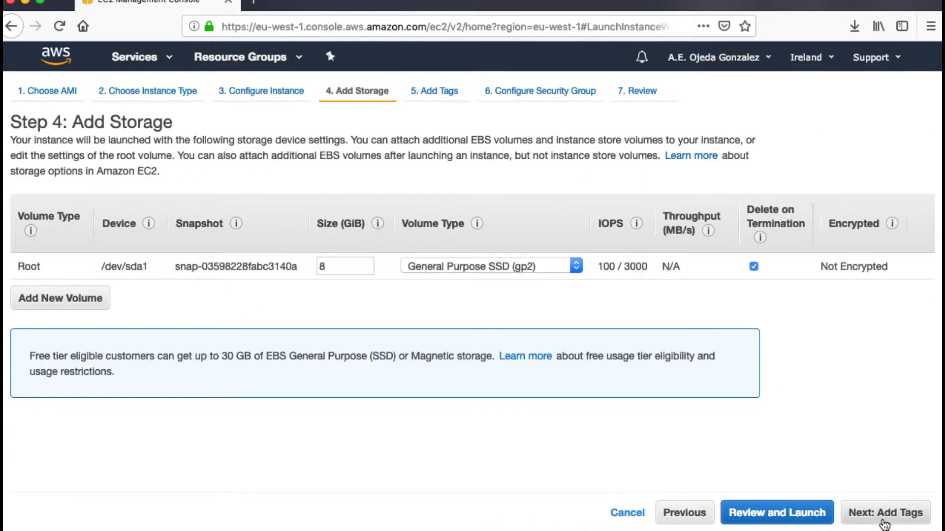
click(884, 517)
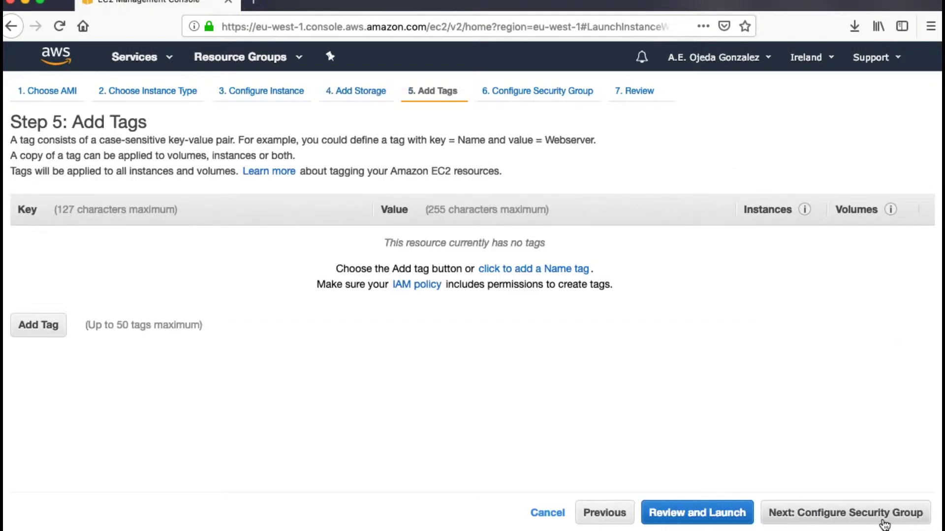
click(884, 516)
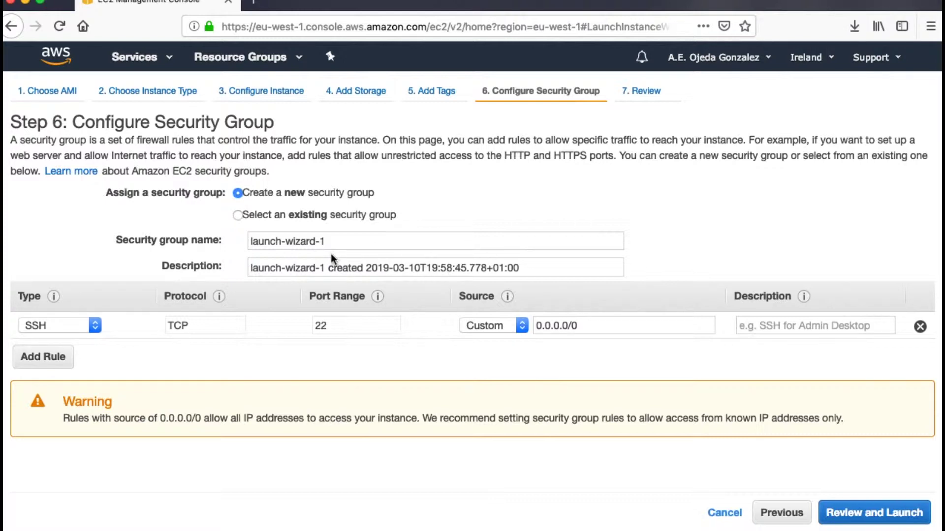
Name the new security group 'aws policy lab' and continue to the launch review
drag(332, 241, 220, 222)
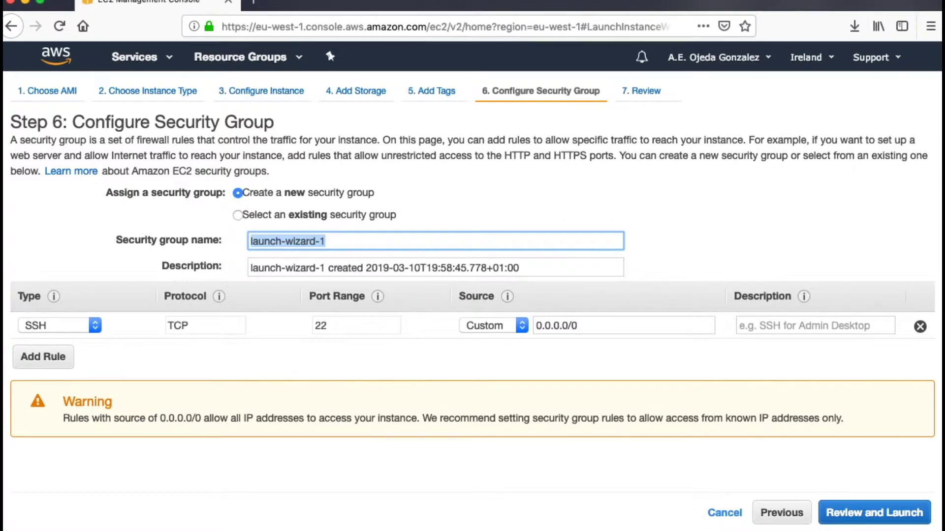
text(aws policy lab)
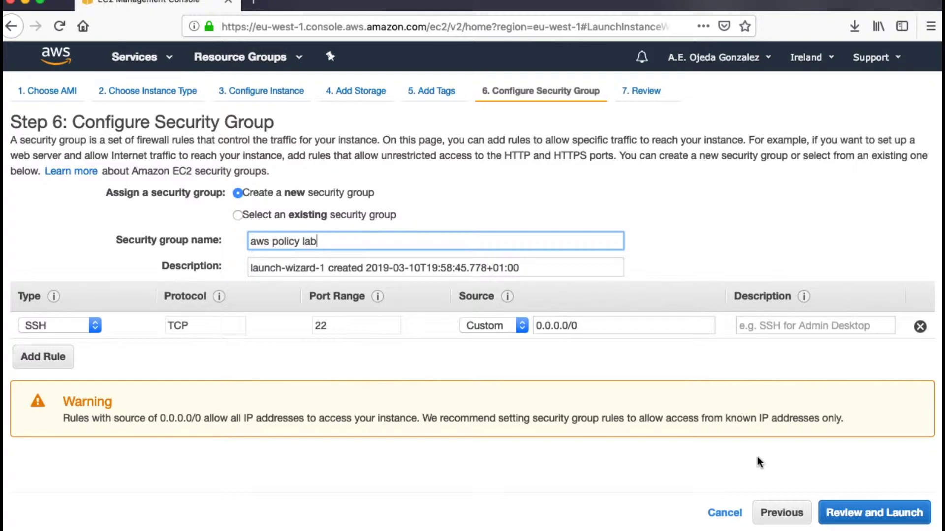
click(867, 515)
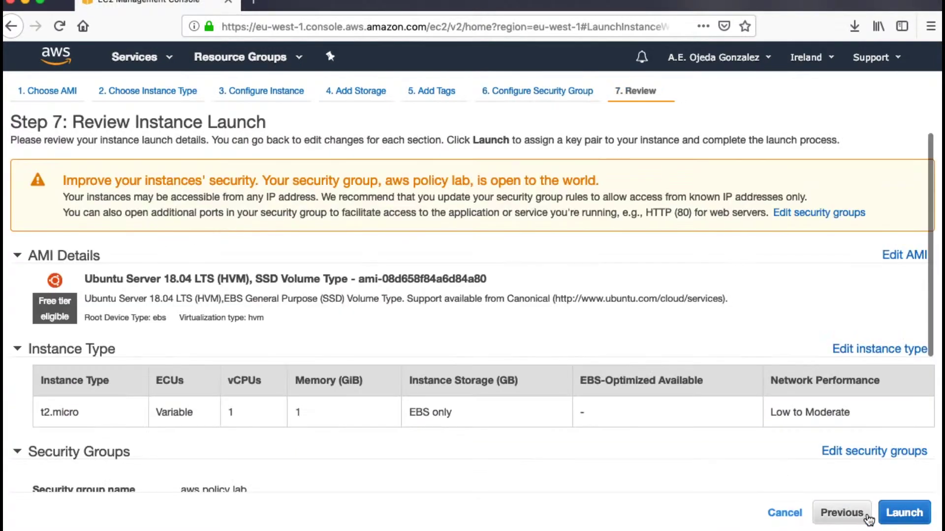
Launch the instance with the test_ubuntu key pair acknowledged, then show the AWS services list
click(913, 522)
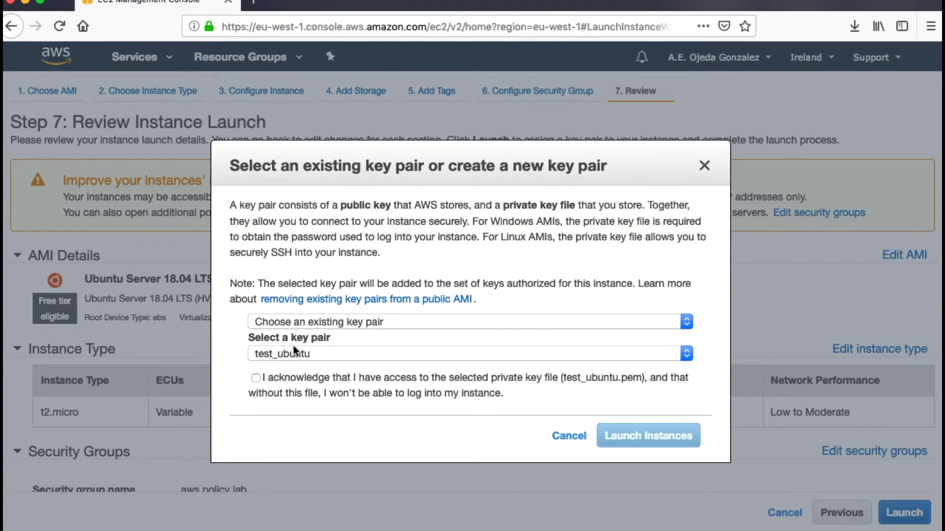
click(255, 379)
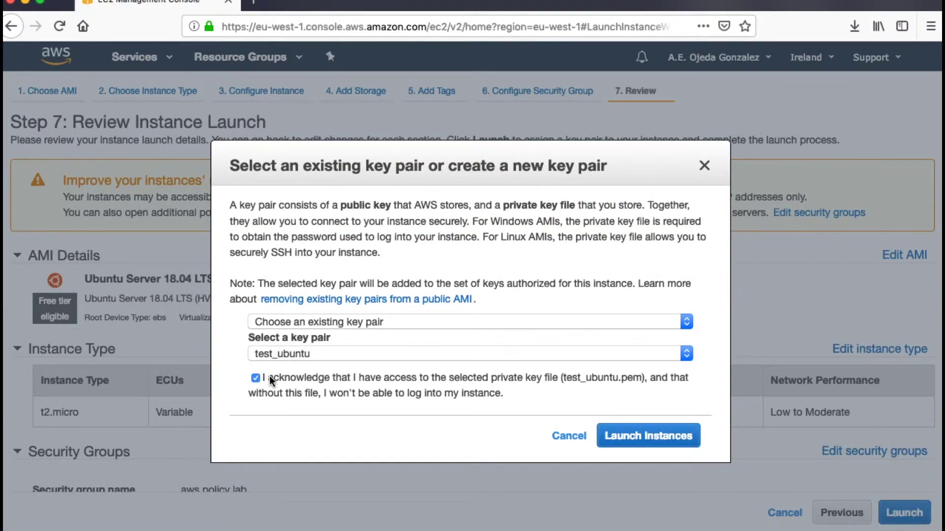
click(670, 452)
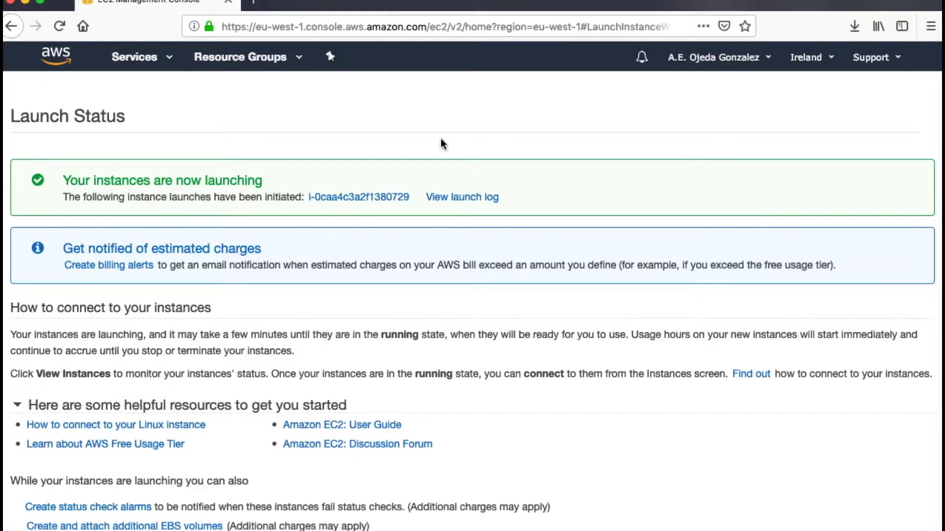
click(140, 68)
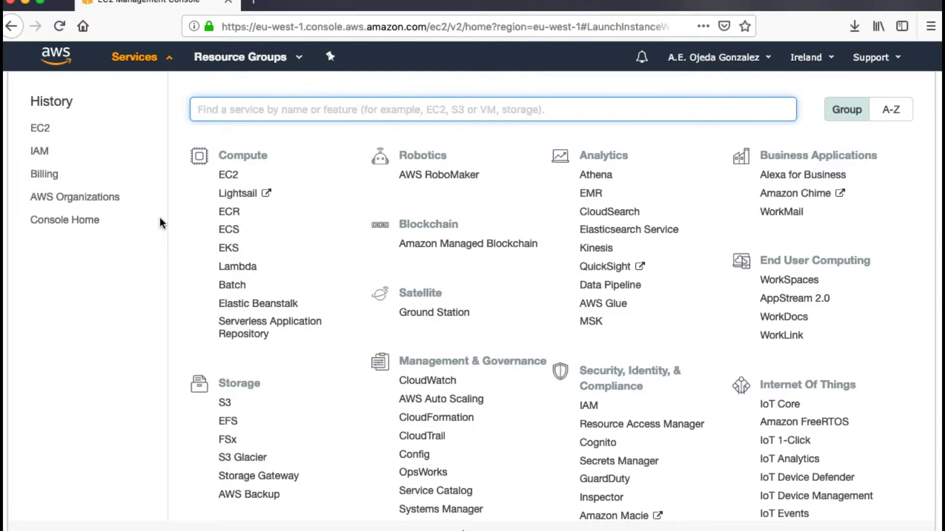
Go to the IAM dashboard and select its IAM users sign-in link
click(40, 153)
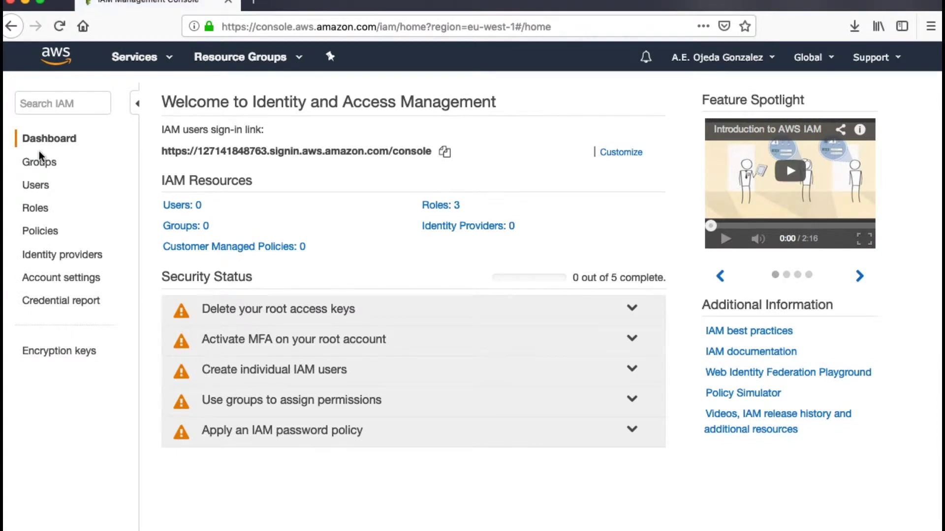
triple_click(166, 154)
click(200, 153)
triple_click(202, 152)
click(240, 153)
Create the account alias 'zenproject' and copy the resulting sign-in link
click(623, 154)
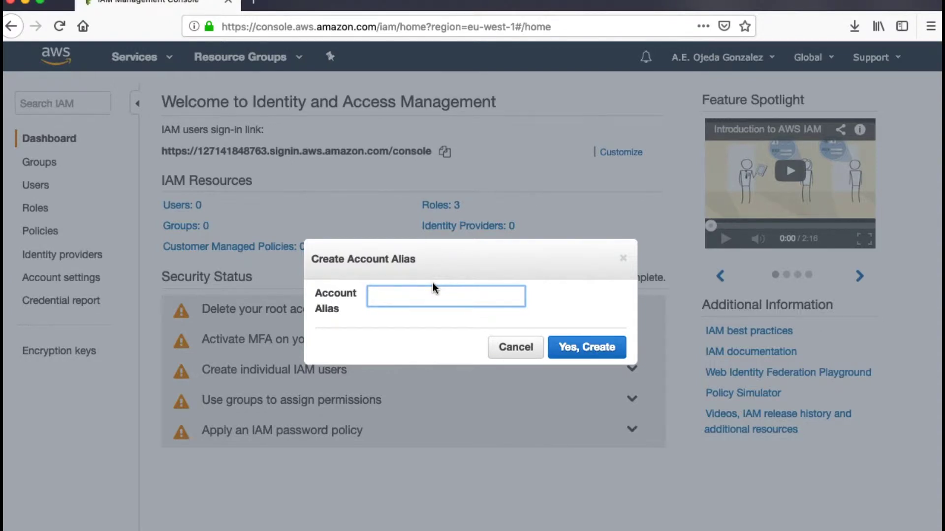
text(zenproject)
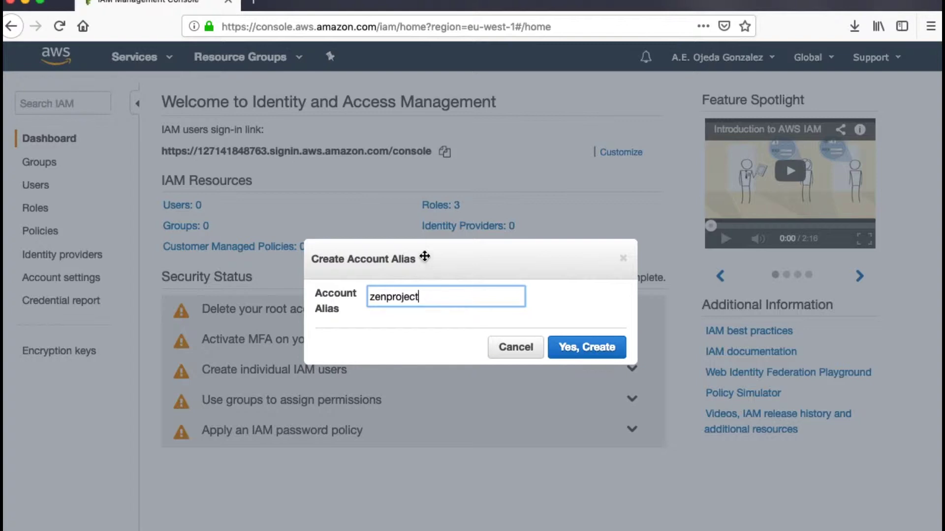
click(599, 348)
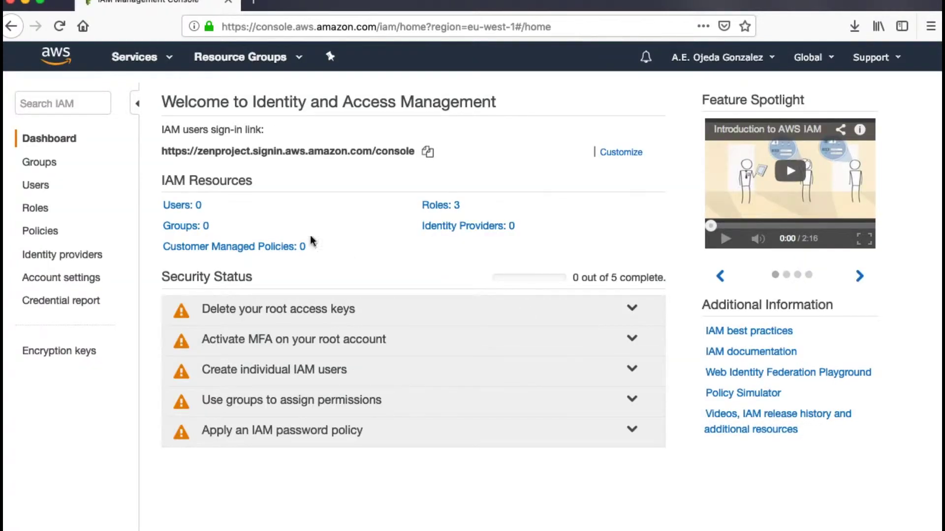
drag(162, 151, 418, 150)
key(super+c)
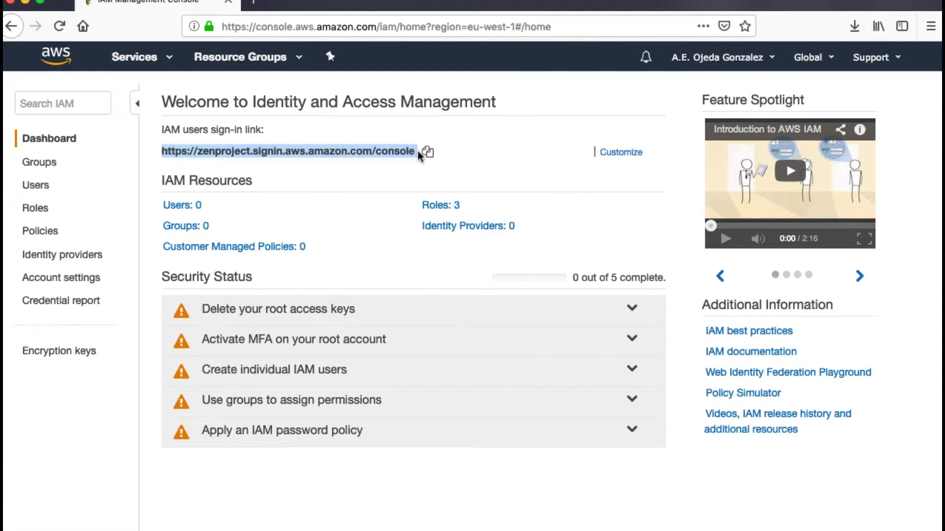
key(ctrl+Left)
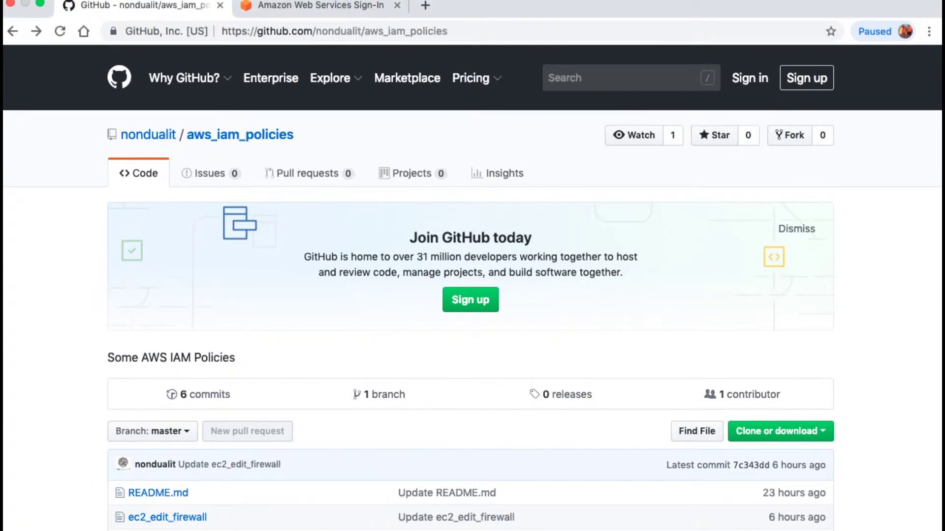
Load the copied zenproject sign-in link in a new Chrome tab, then return to the IAM window
click(426, 6)
key(super+v)
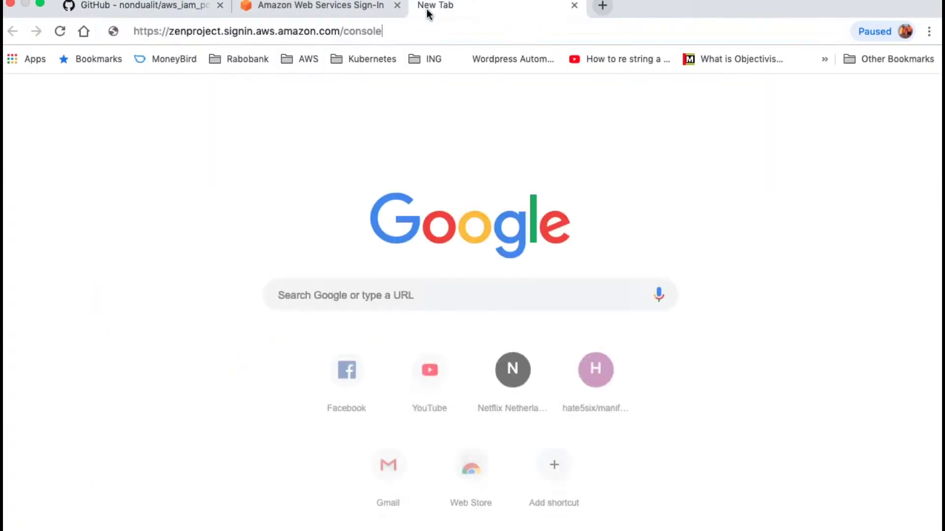
key(Return)
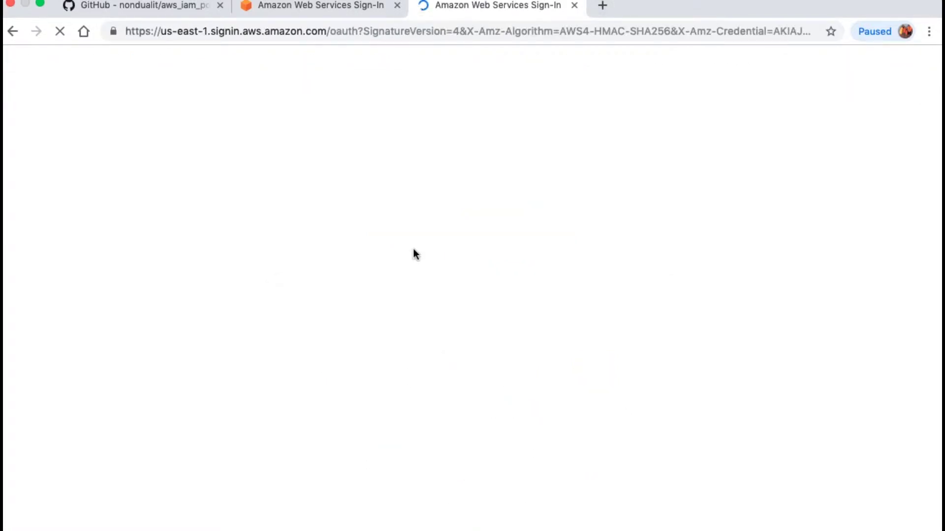
key(ctrl+Right)
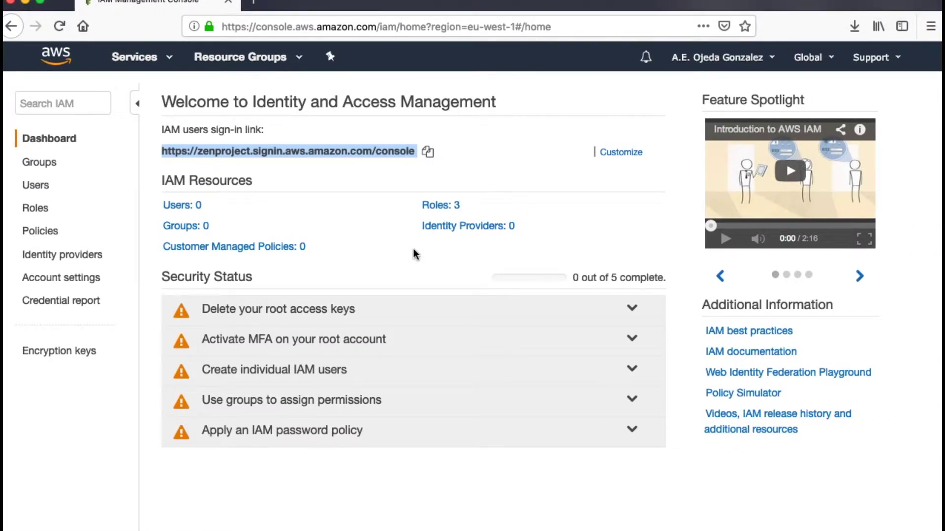
Start adding a new IAM user named 'test'
click(476, 163)
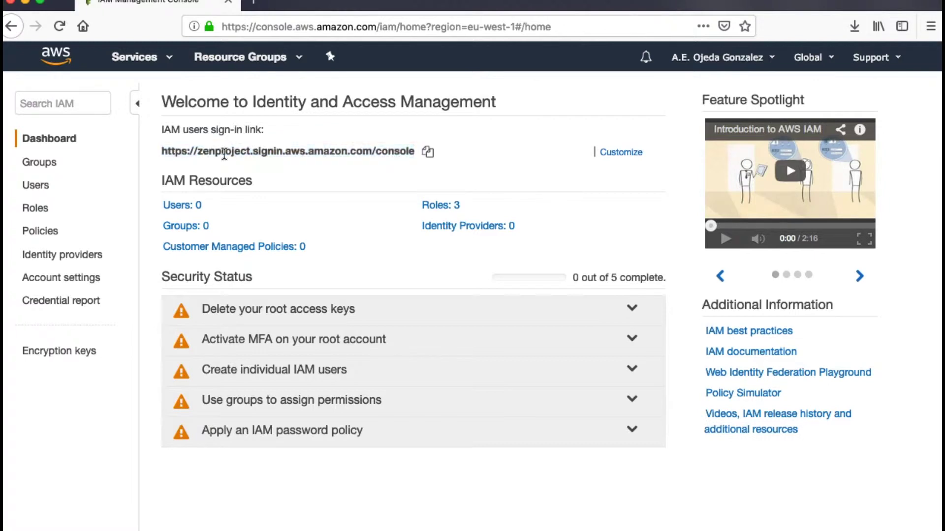
click(34, 186)
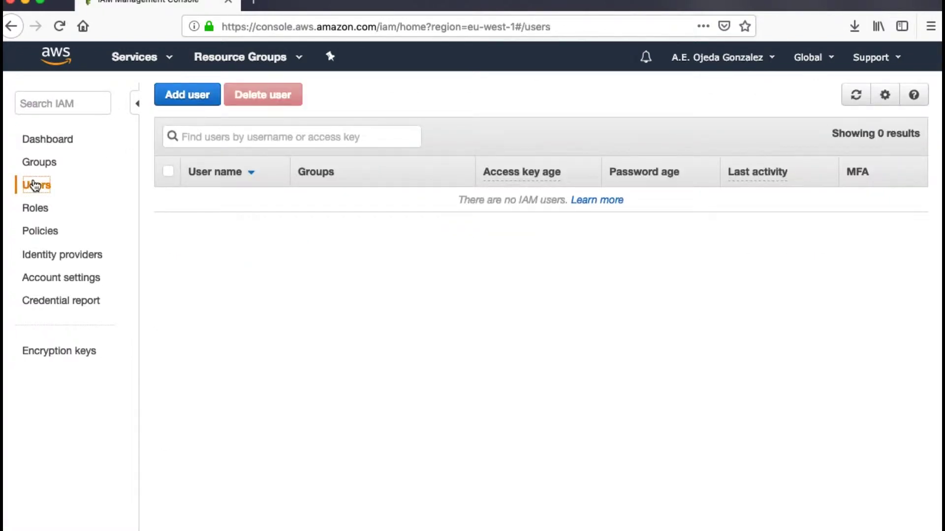
click(195, 99)
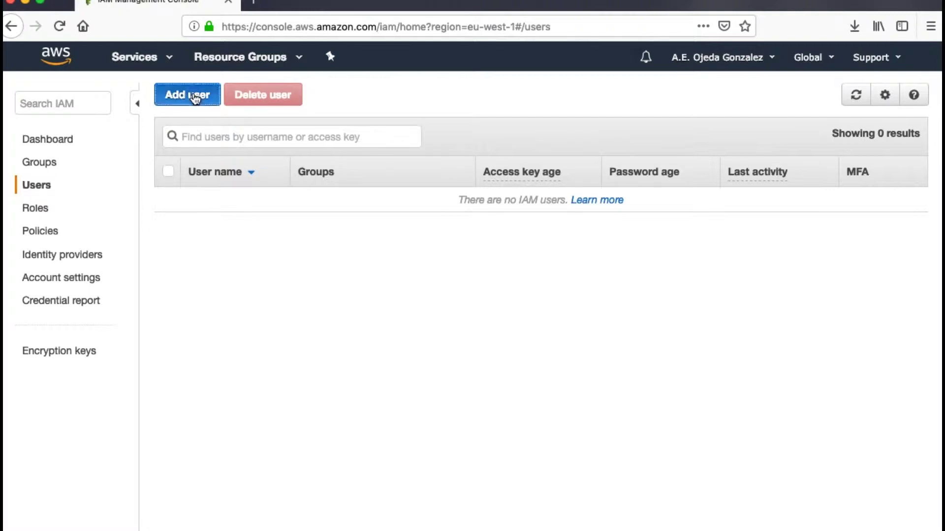
click(387, 219)
text(test)
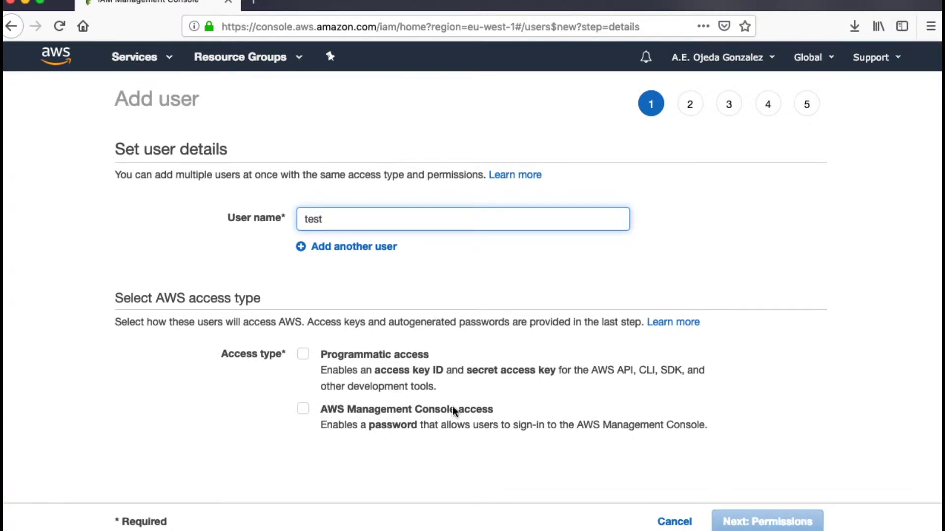
Give user test console access with a custom password and continue to the permissions step
click(305, 412)
scroll(421, 424, down, 3)
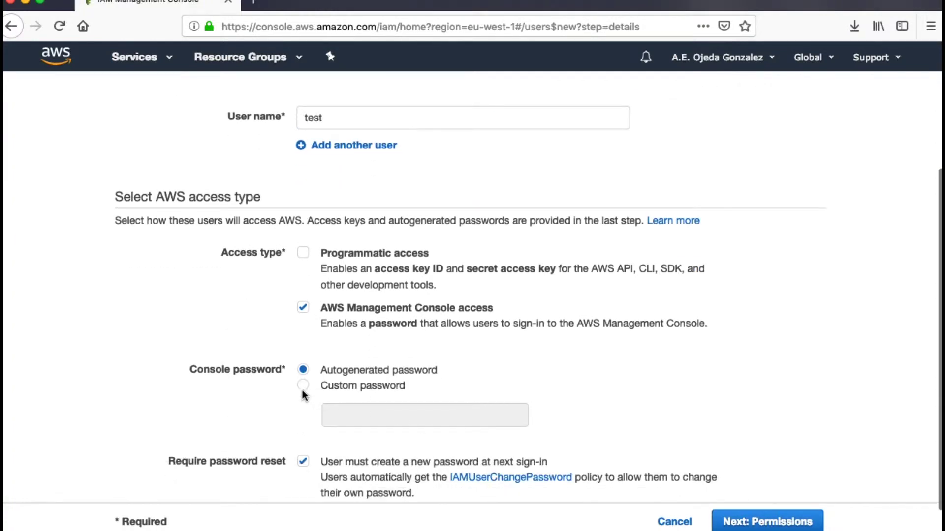
click(303, 388)
click(376, 418)
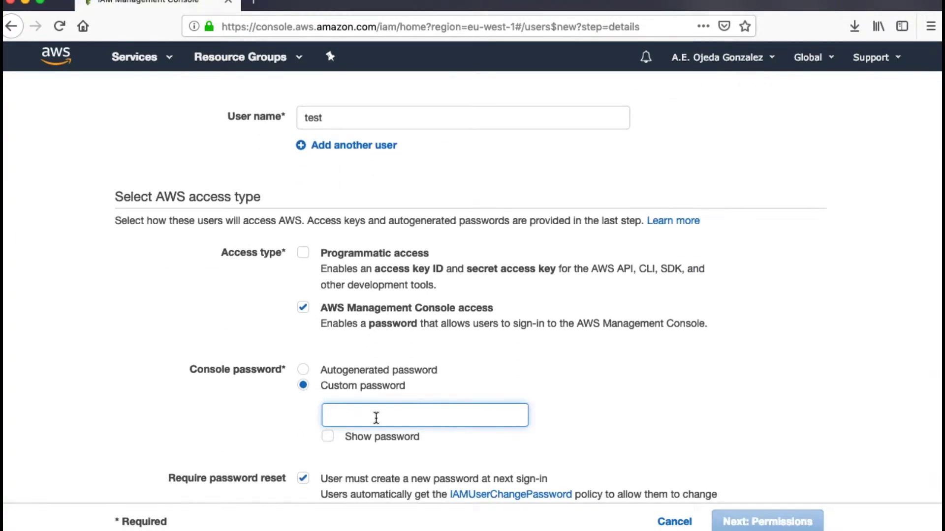
text(test)
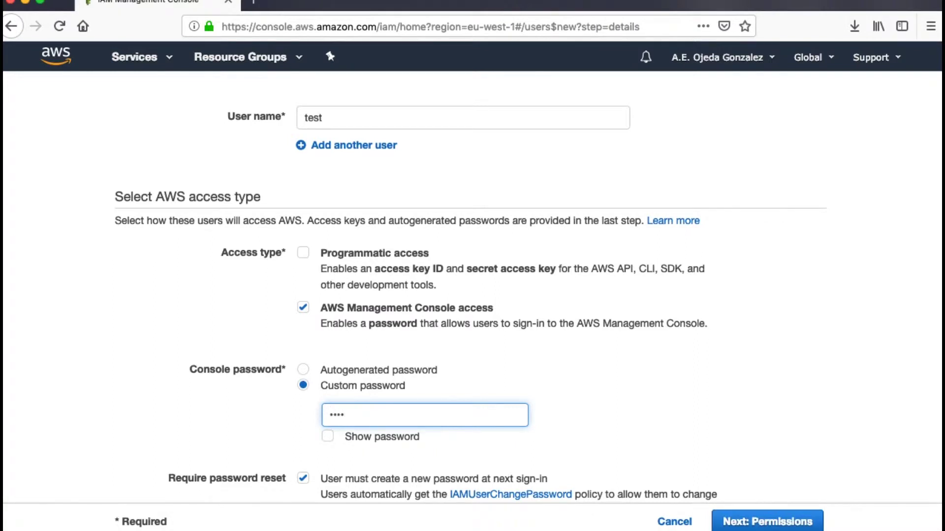
text(1)
key(BackSpace)
key(BackSpace)
key(BackSpace)
key(BackSpace)
key(BackSpace)
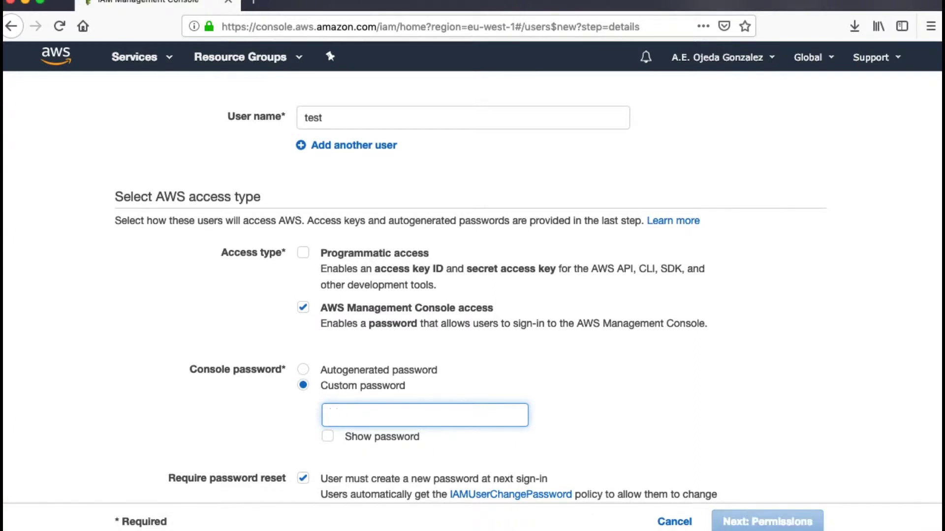
text(test1•••••••••)
scroll(323, 425, down, 2)
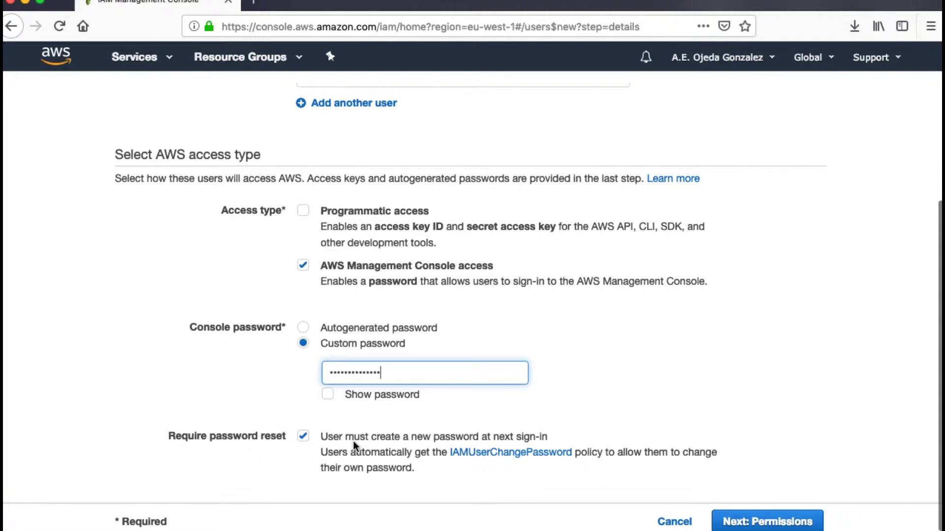
click(756, 523)
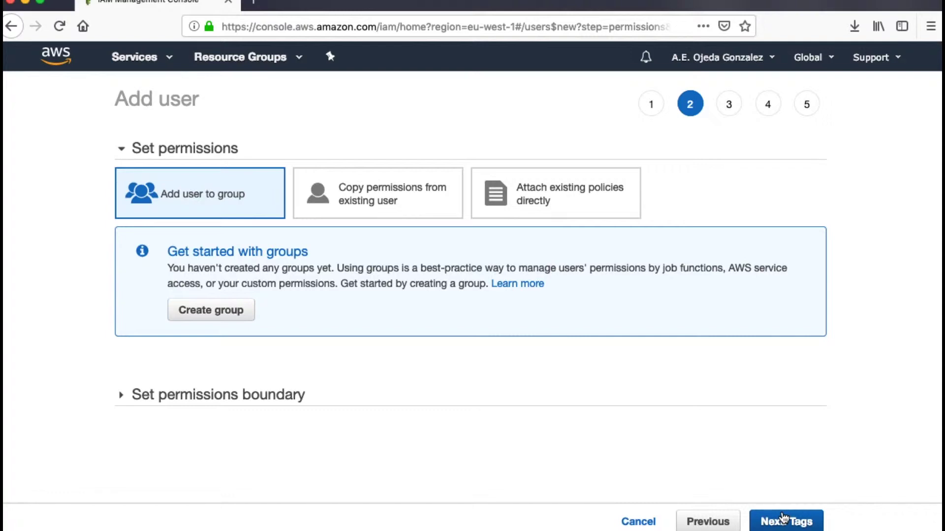
Skip tags, review the IAMUserChangePassword policy, create user test, and close the success page
click(785, 525)
click(784, 525)
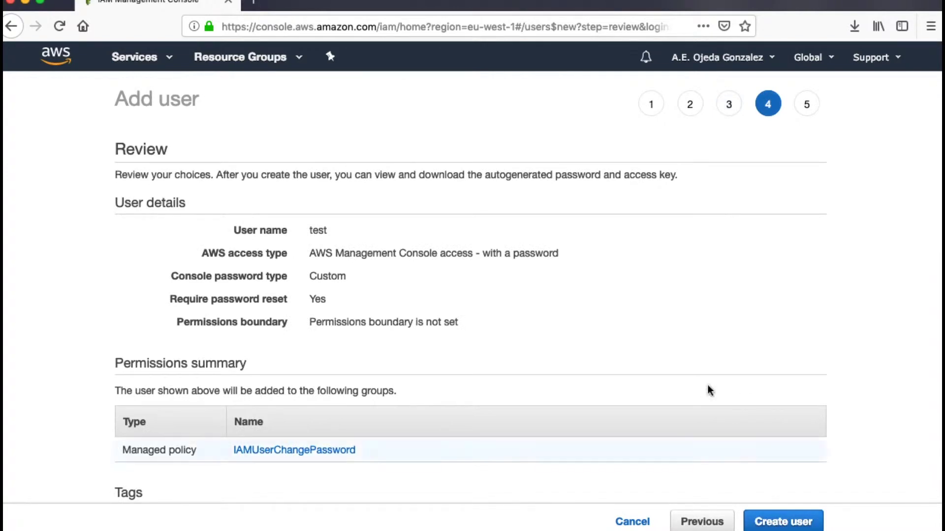
drag(309, 461, 232, 451)
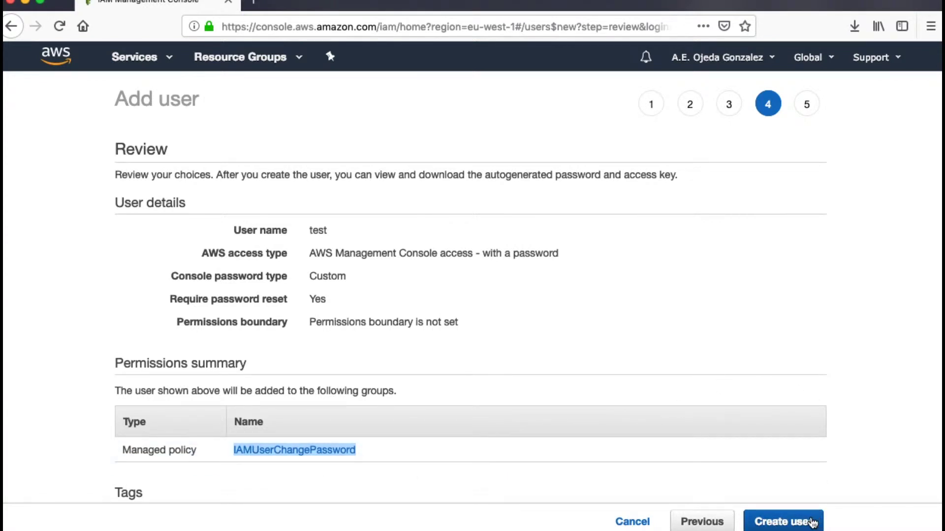
click(812, 523)
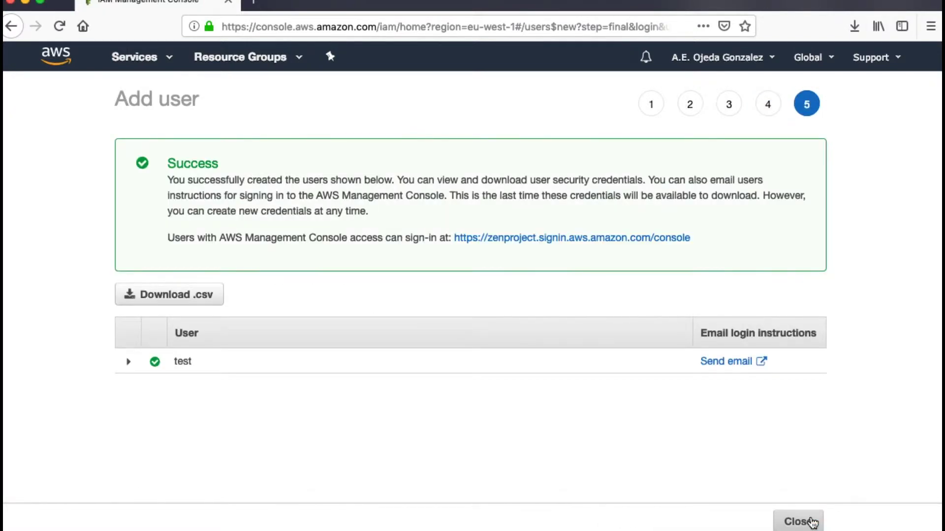
drag(696, 239, 449, 238)
click(465, 301)
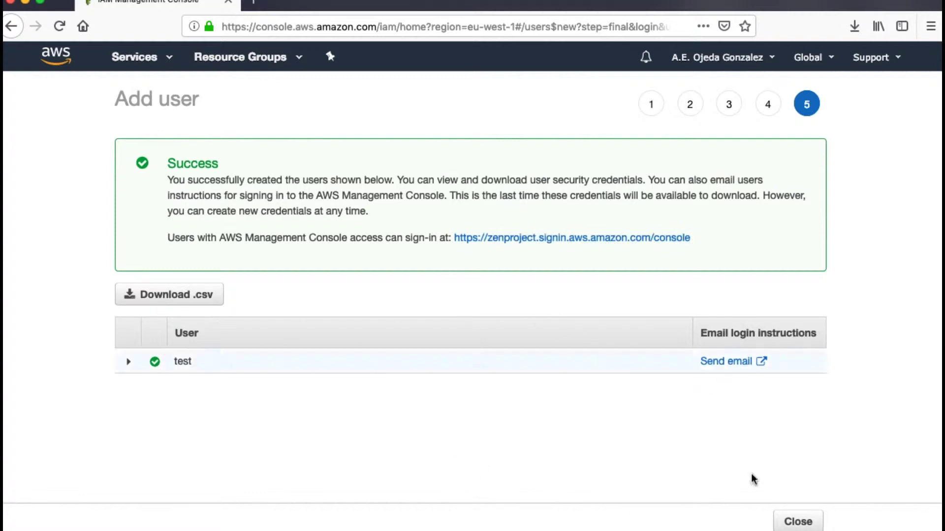
click(798, 520)
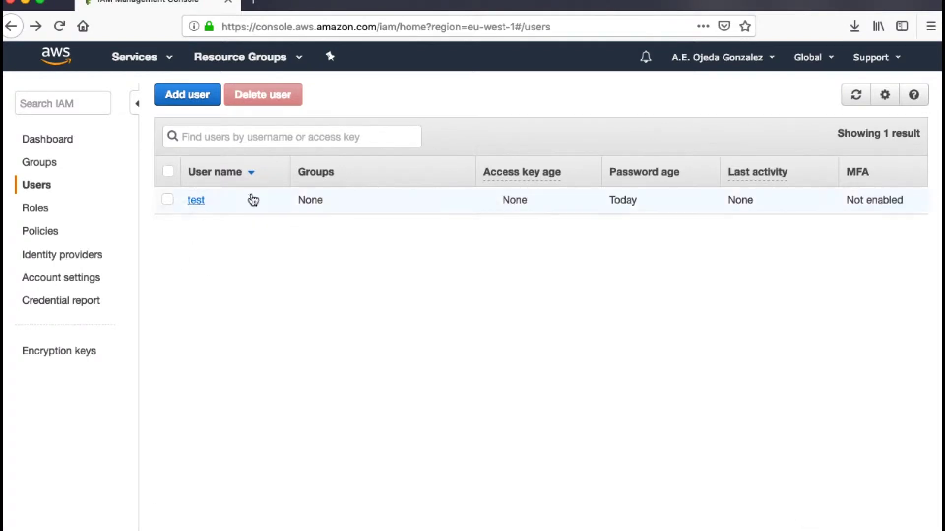
Open user test's Add permissions page with Attach existing policies directly selected
click(191, 206)
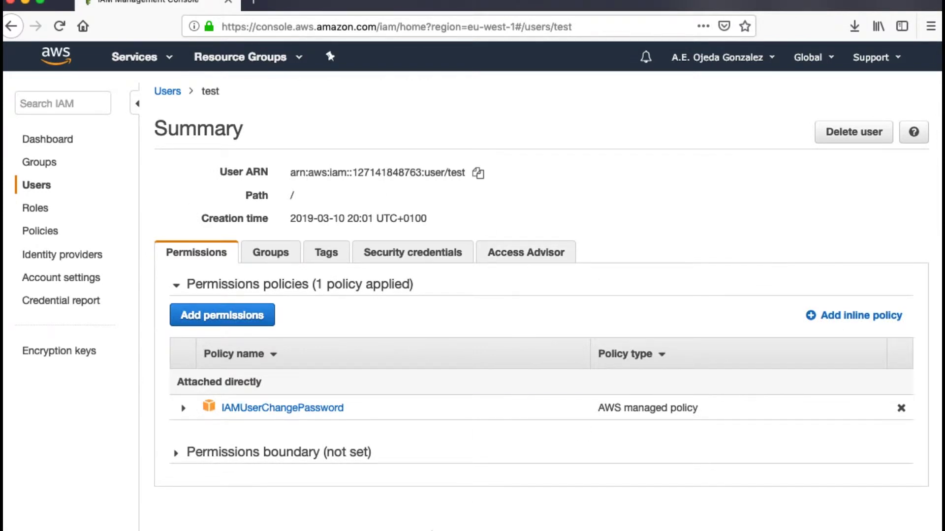
click(207, 318)
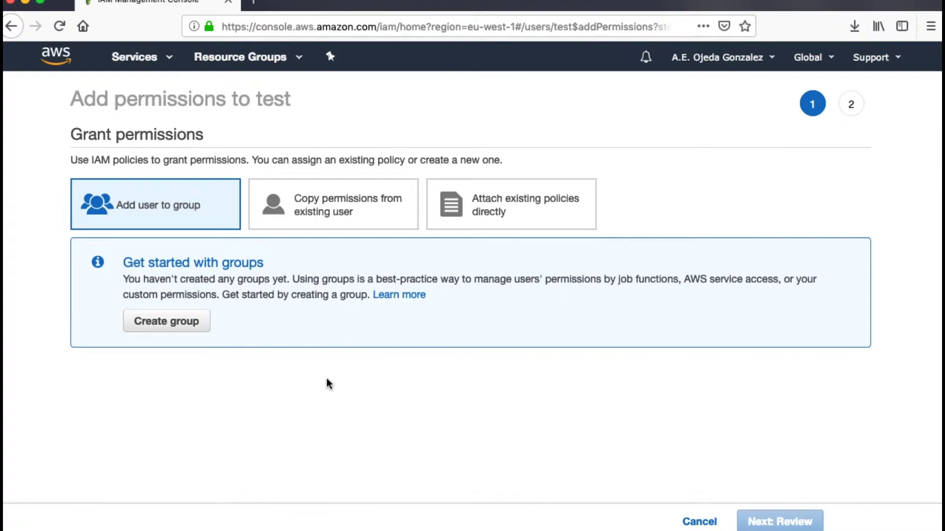
click(533, 212)
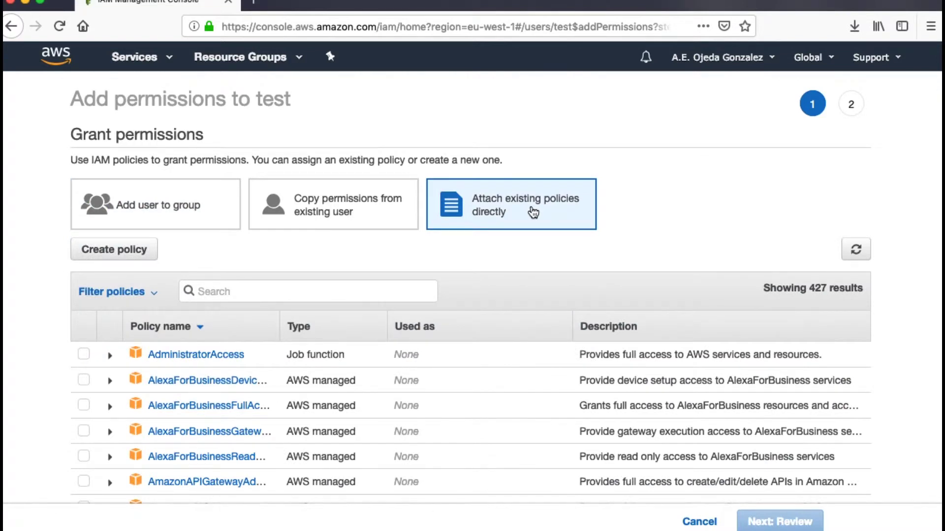
Open a blank Create policy page in a new tab for a custom policy
scroll(197, 410, down, 5)
scroll(197, 410, down, 15)
scroll(195, 410, down, 10)
scroll(196, 410, down, 5)
scroll(197, 408, up, 20)
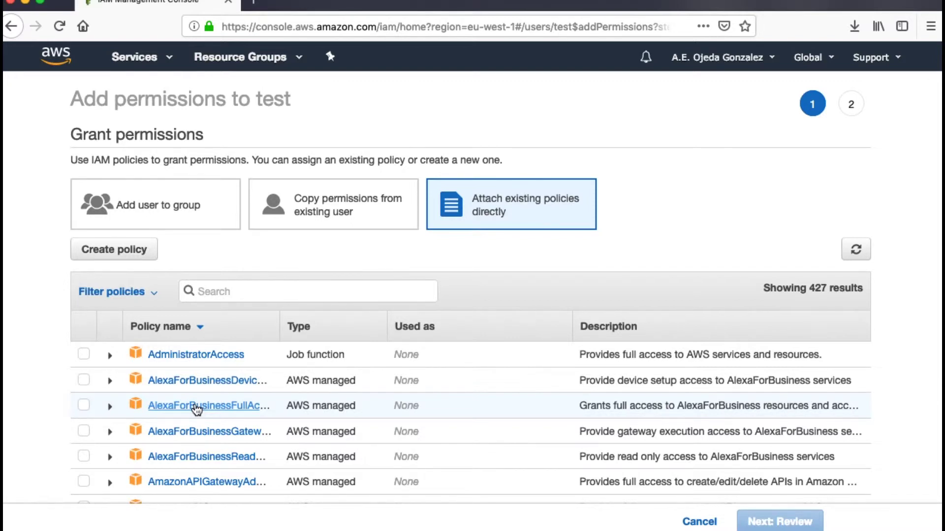
click(138, 253)
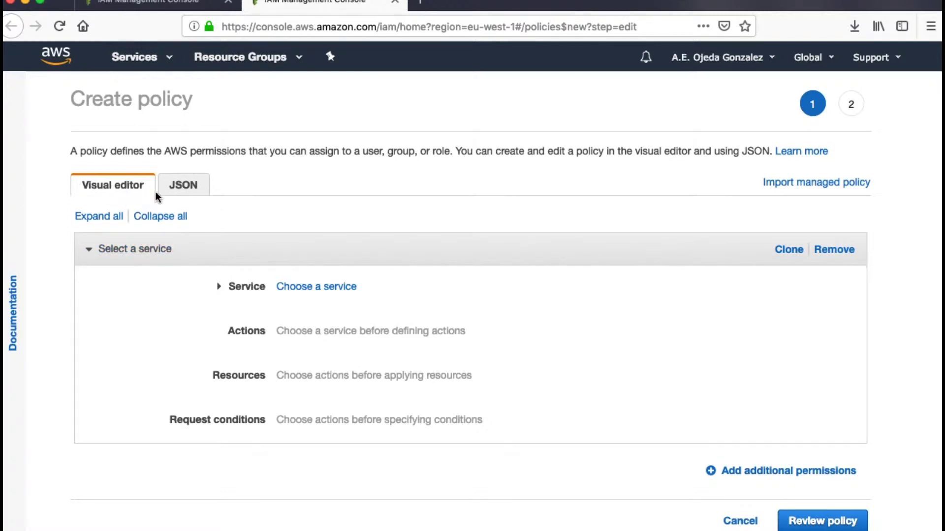
Switch the policy editor to JSON and copy the ec2_edit_firewall policy from the GitHub repository
click(192, 195)
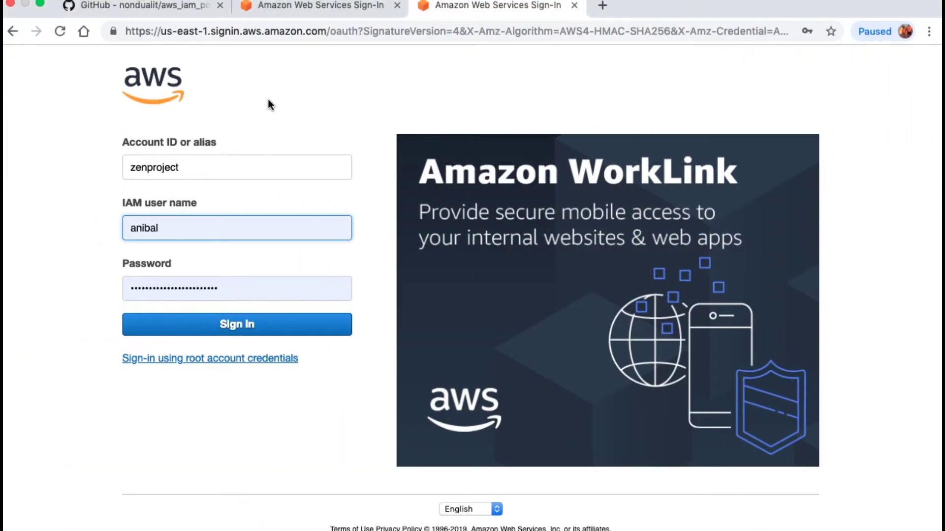
click(181, 7)
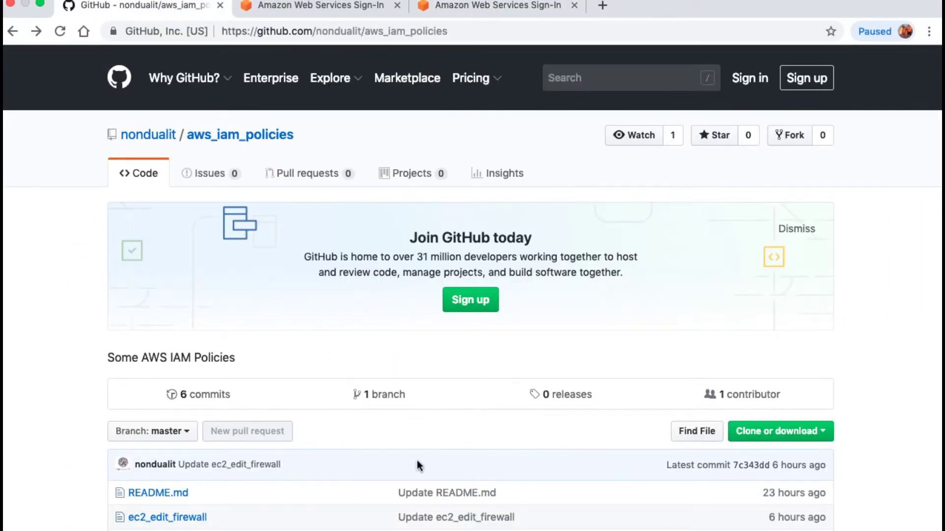
scroll(419, 455, down, 2)
drag(208, 442, 127, 449)
click(168, 441)
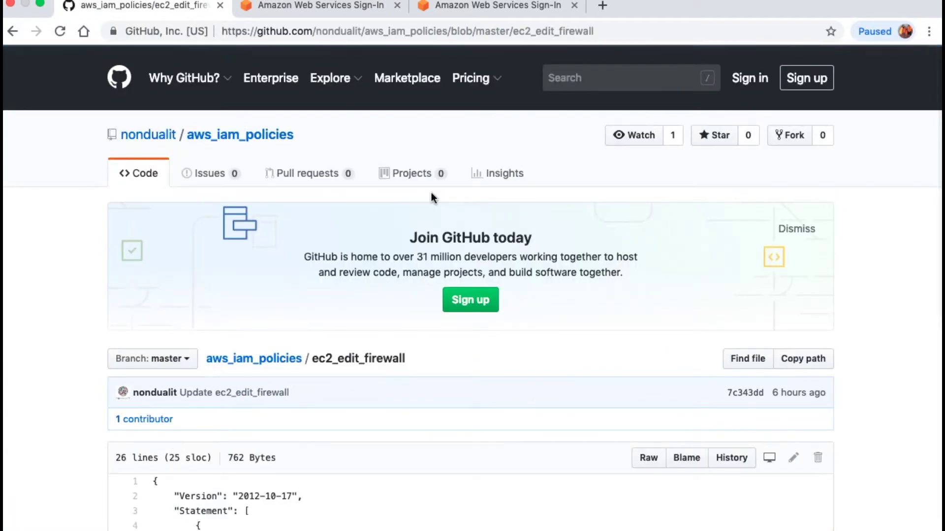
key(ctrl+Right)
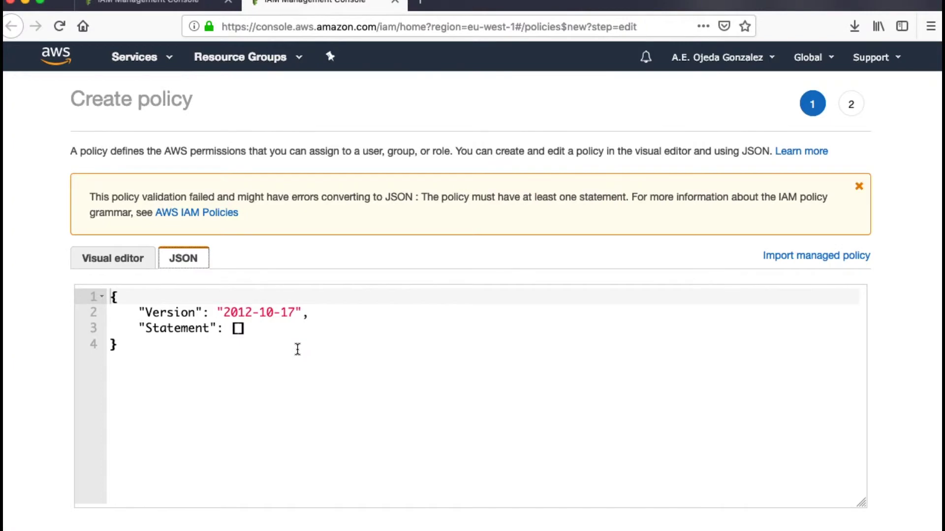
key(ctrl+Left)
scroll(266, 491, down, 10)
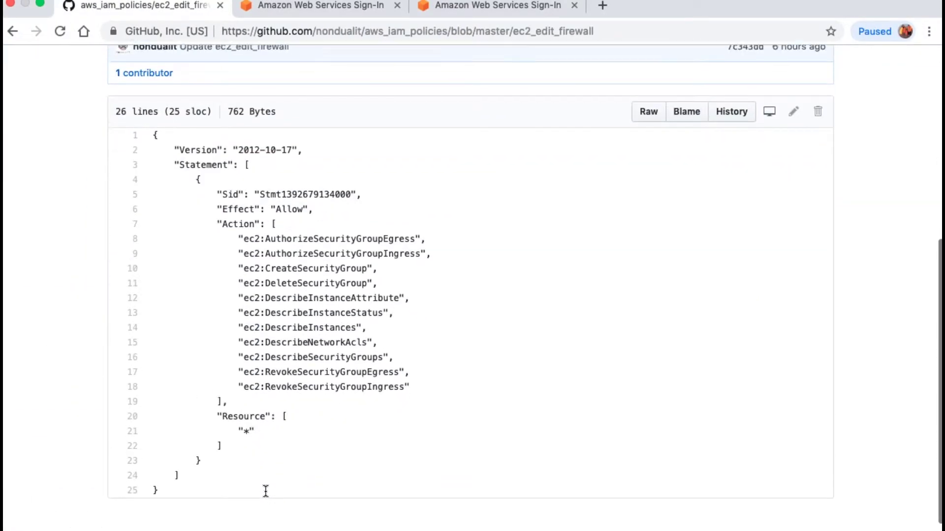
drag(150, 485, 146, 134)
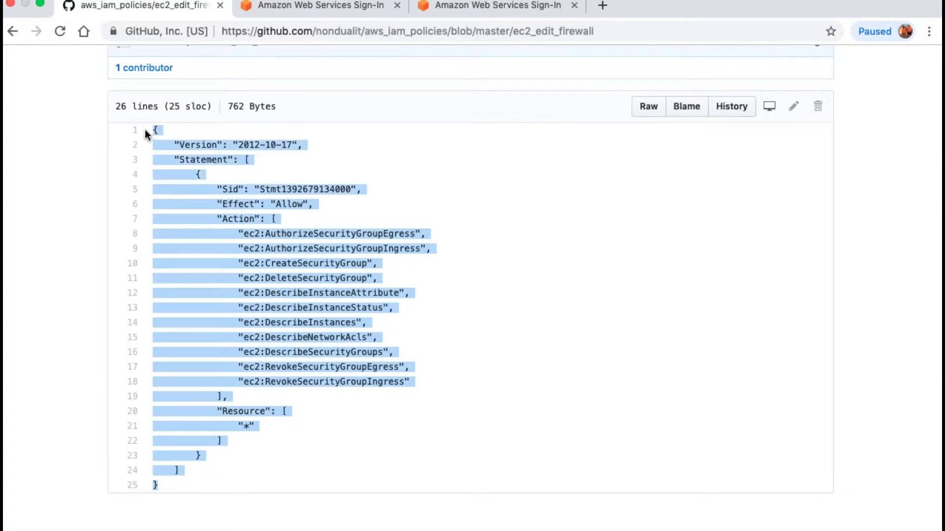
Paste the ec2_edit_firewall JSON over the default policy text and proceed to review
key(ctrl+Right)
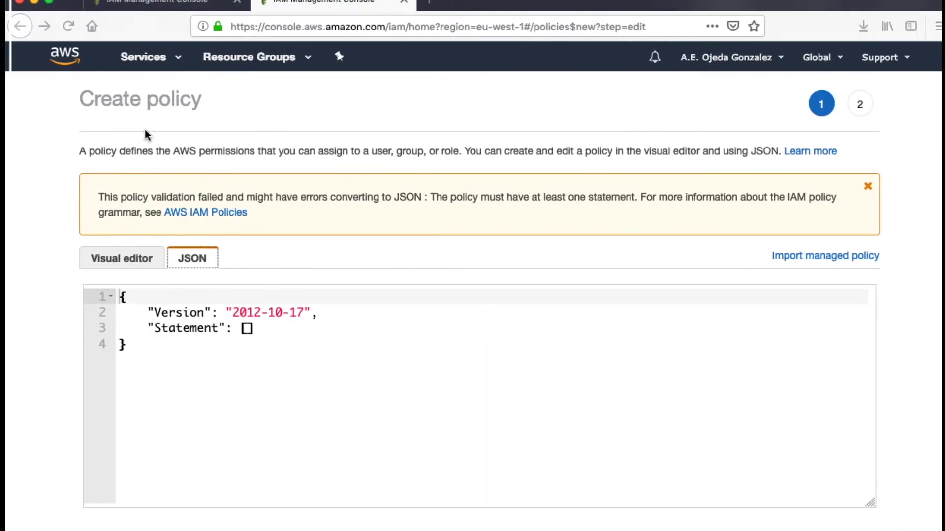
drag(180, 385, 109, 285)
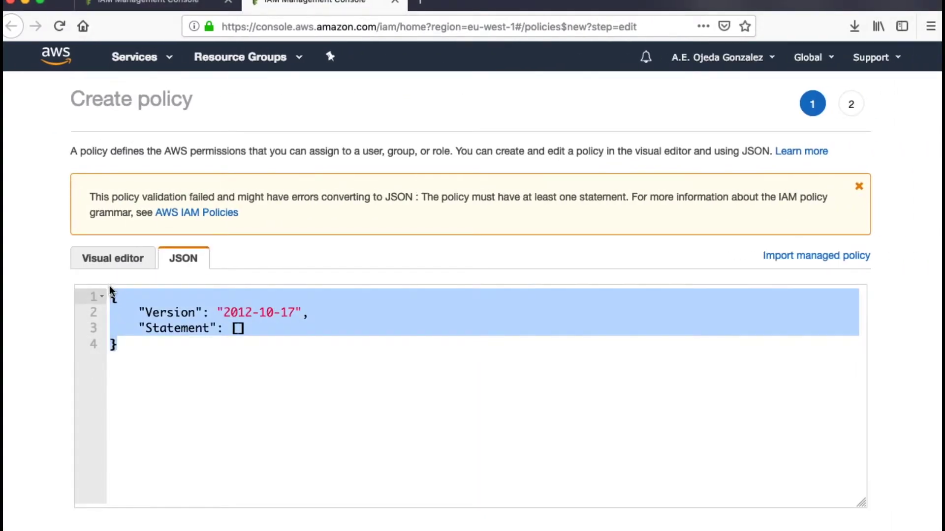
key(super+v)
scroll(250, 386, up, 5)
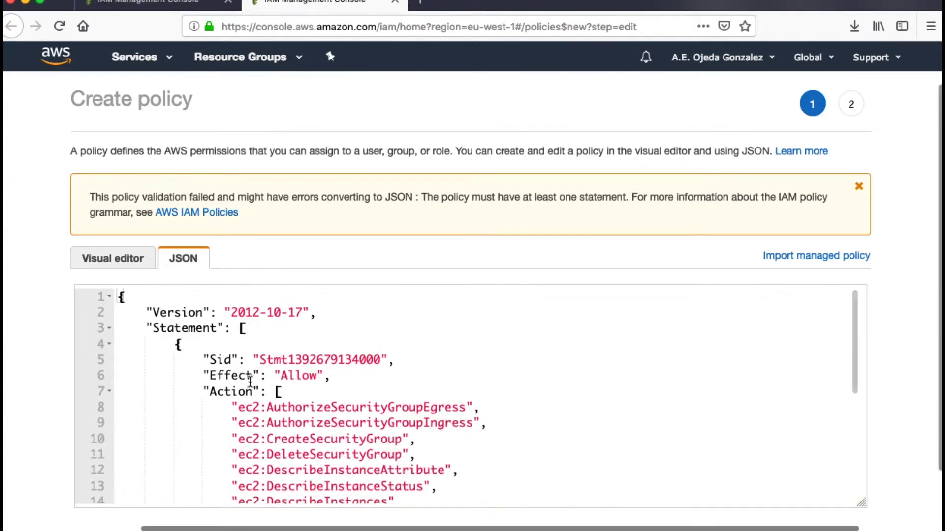
scroll(910, 310, down, 2)
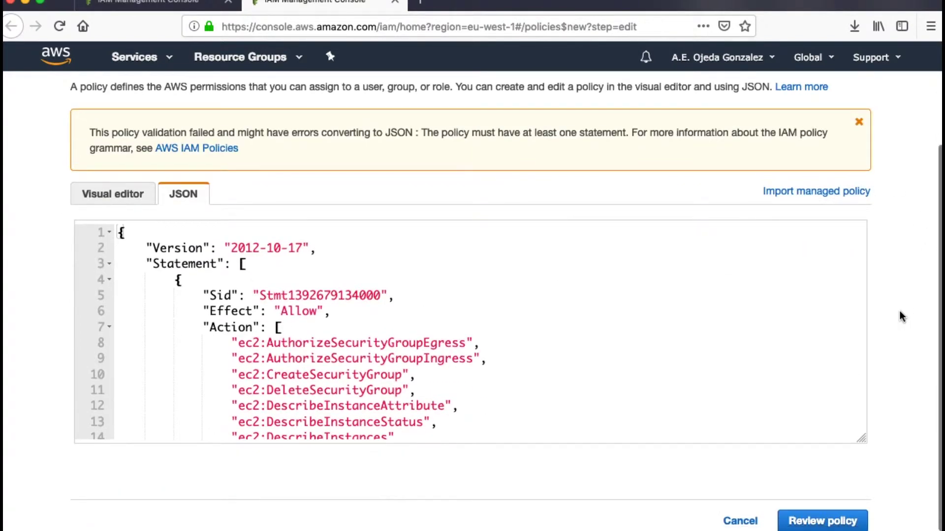
click(830, 525)
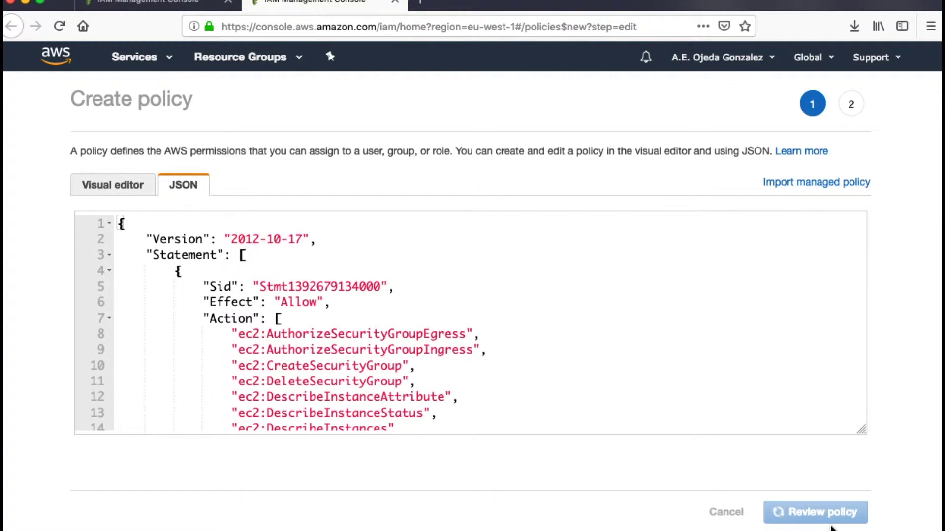
Name the reviewed policy 'ec2_edit_firewall', copied from the GitHub file name, and create it
key(ctrl+Left)
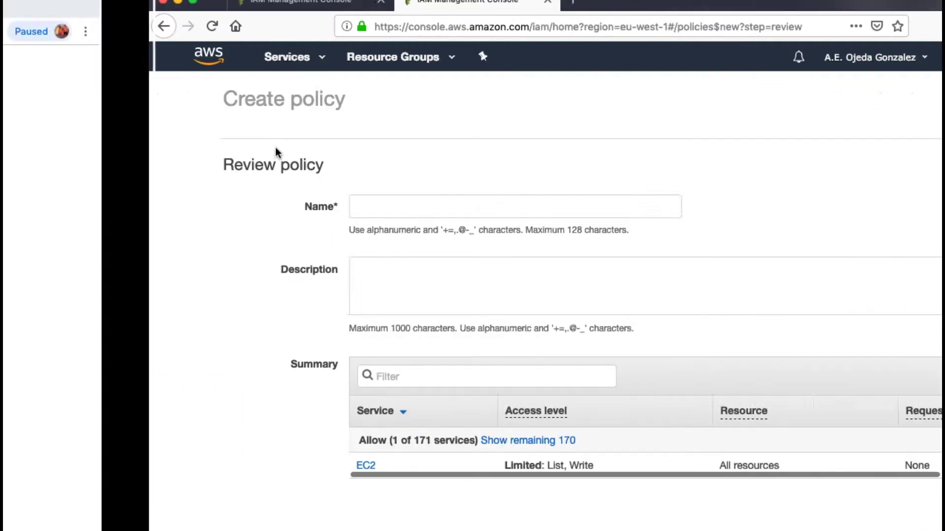
scroll(275, 229, up, 6)
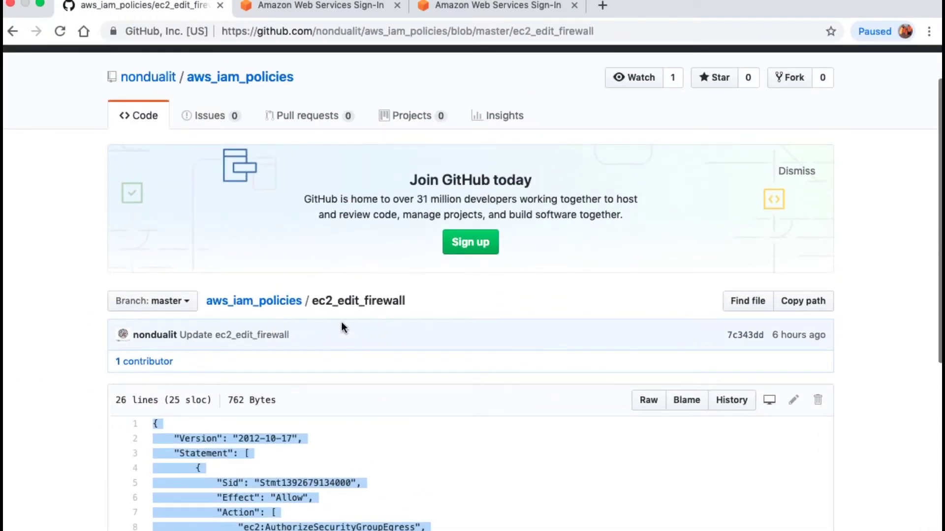
drag(416, 304, 313, 305)
key(super+c)
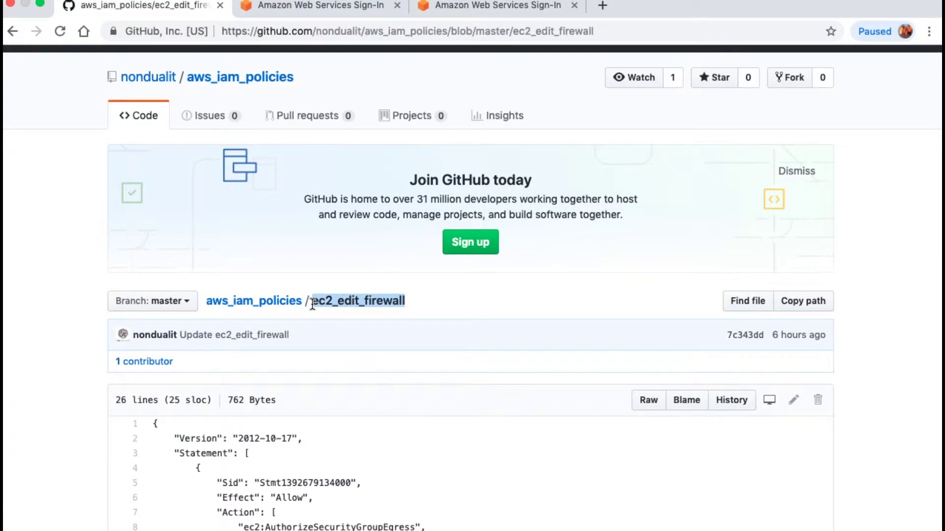
key(ctrl+Right)
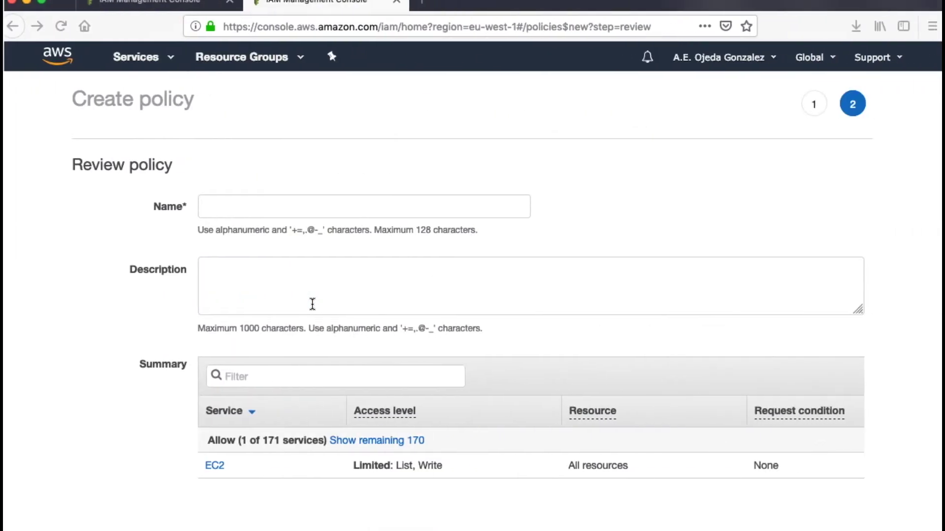
click(243, 208)
key(super+v)
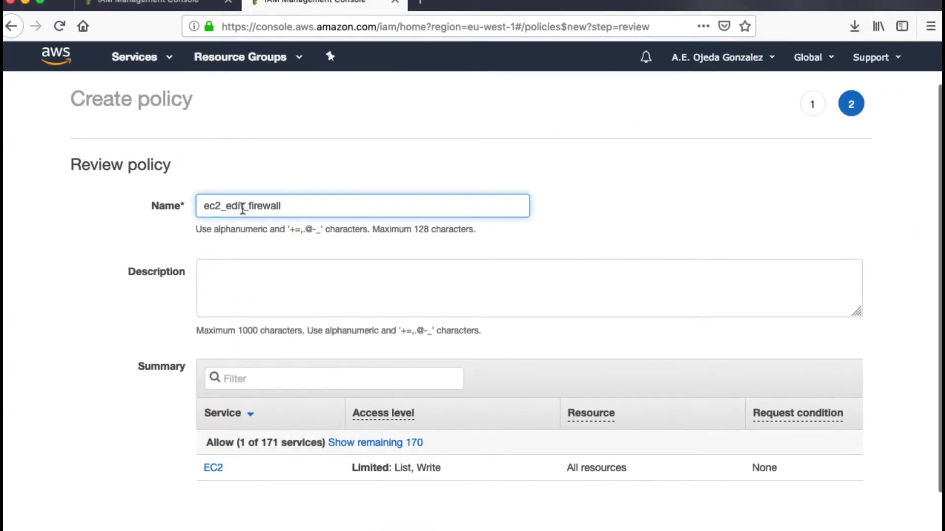
click(311, 277)
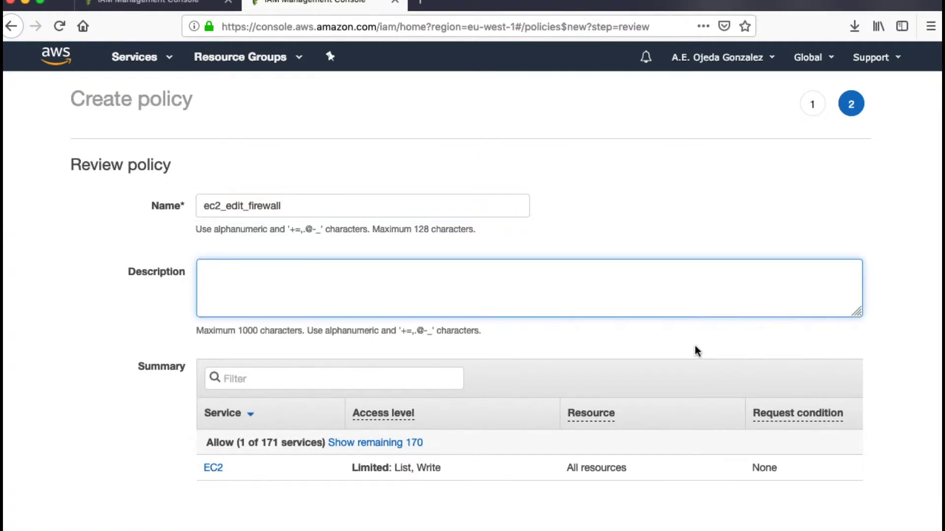
scroll(876, 389, down, 2)
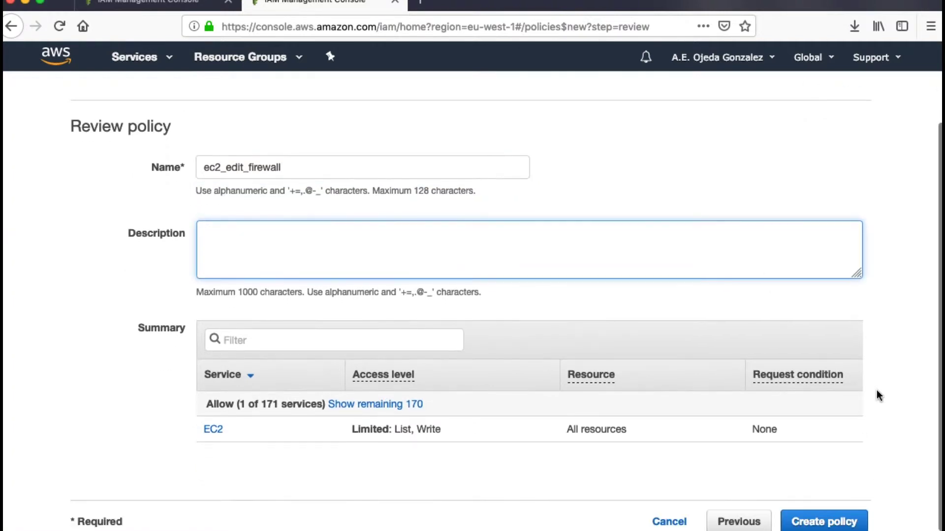
click(838, 526)
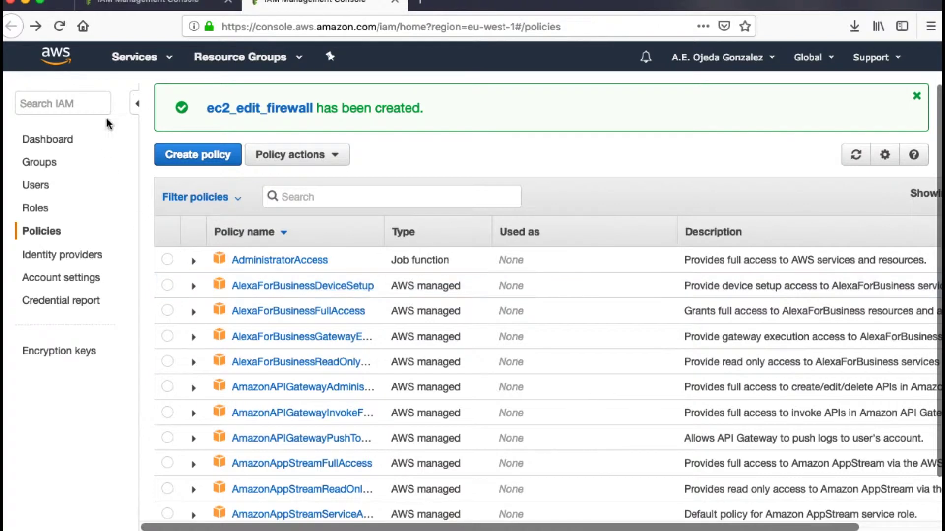
Start a new policy in the JSON editor and open ec2_start_stop_instances on GitHub
click(199, 156)
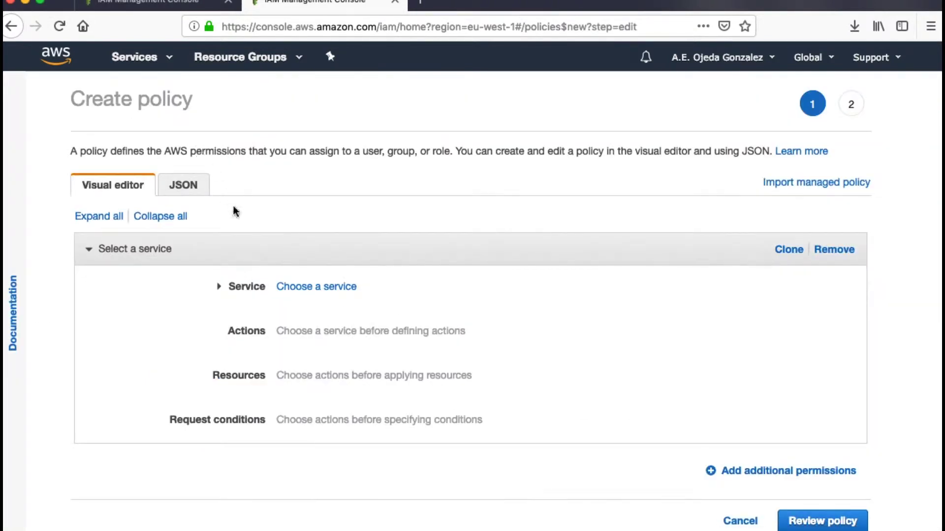
click(189, 185)
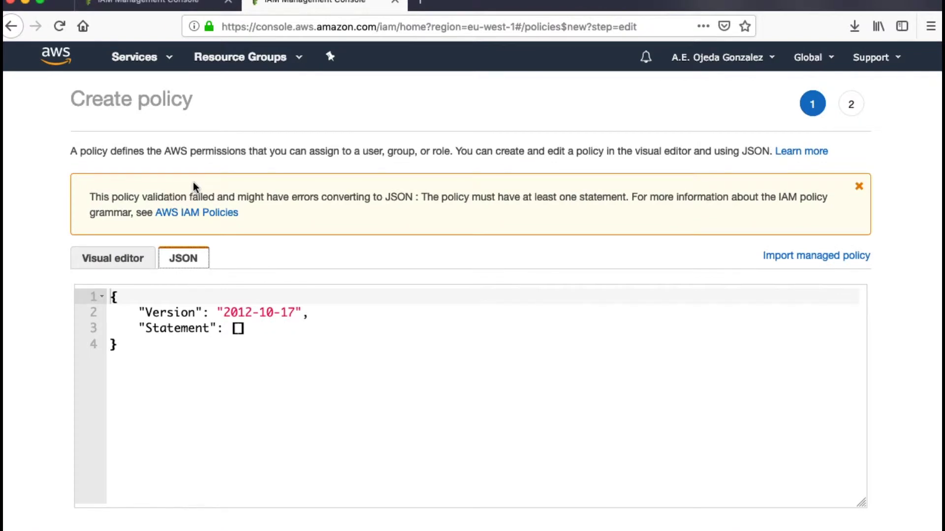
key(ctrl+Left)
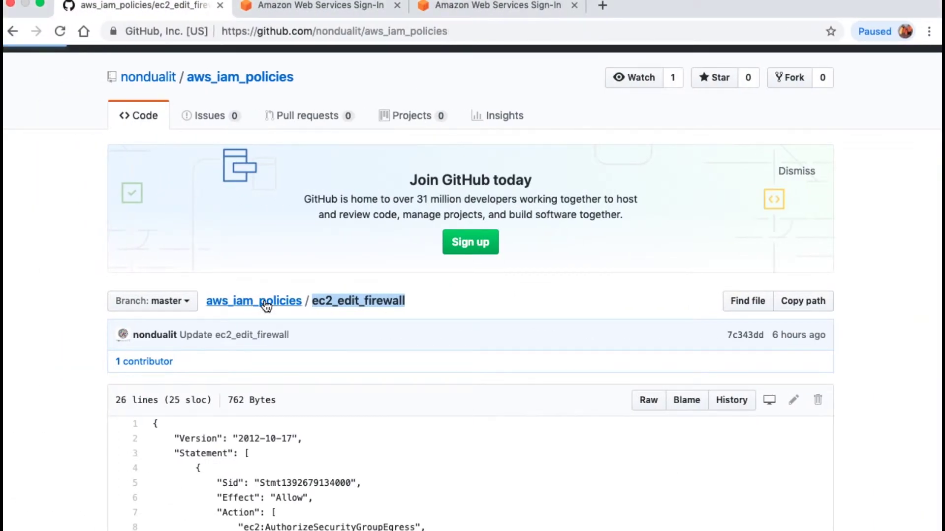
click(266, 306)
scroll(344, 365, down, 4)
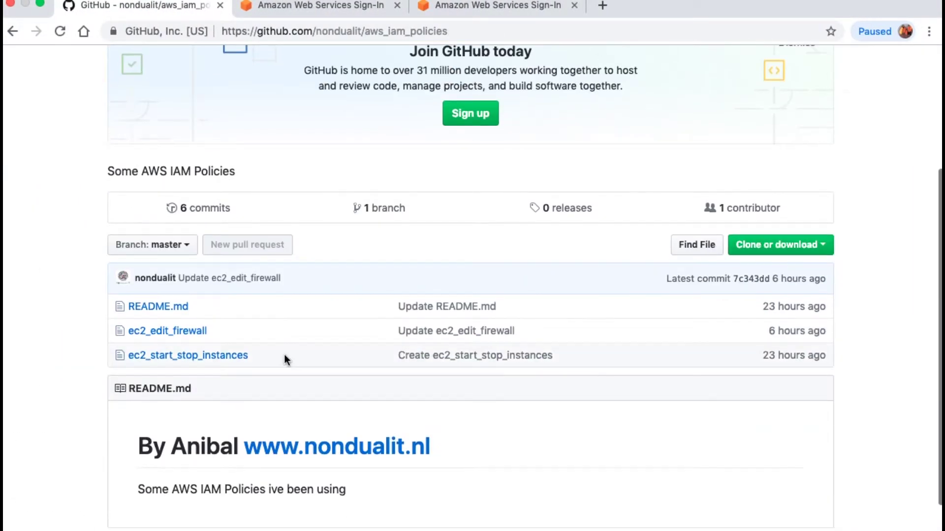
click(195, 355)
Replace the default JSON with the copied EC2 Describe/Start/Run/Stop instances policy
scroll(397, 425, down, 5)
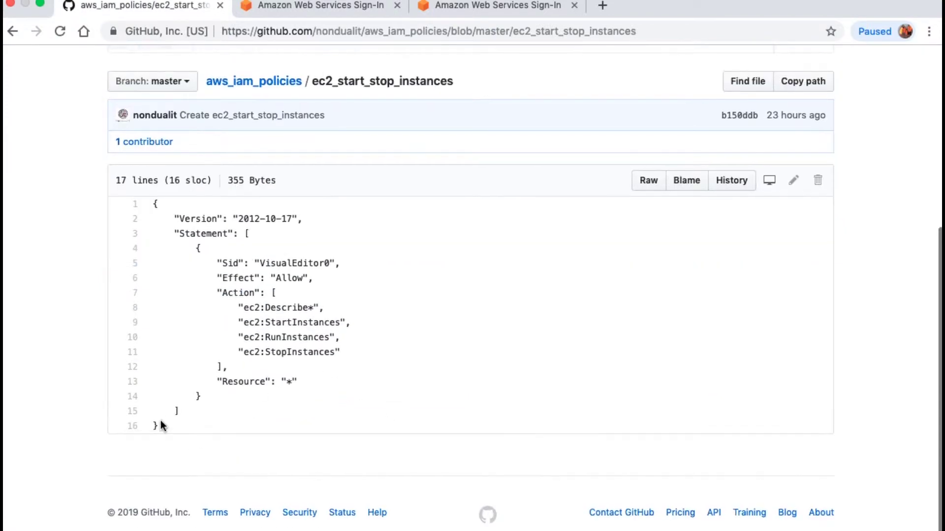
drag(160, 425, 124, 205)
key(super+c)
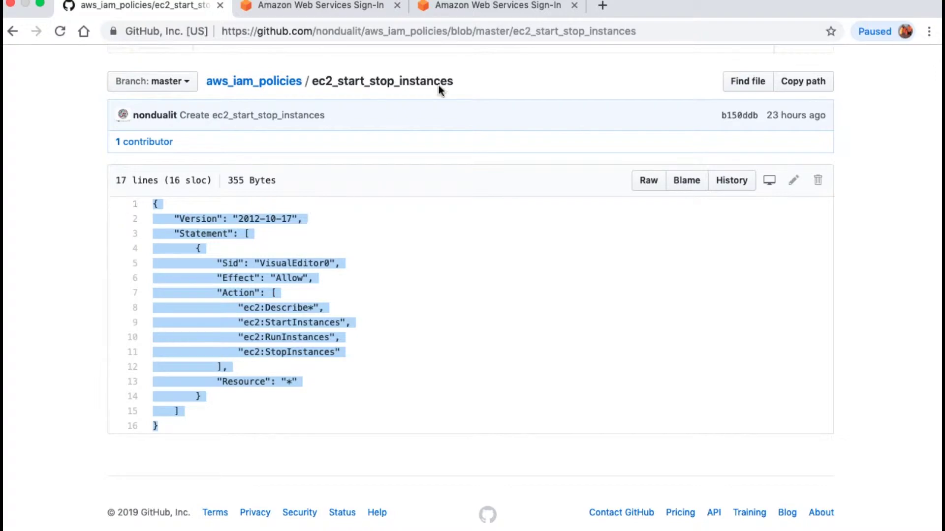
key(ctrl+Right)
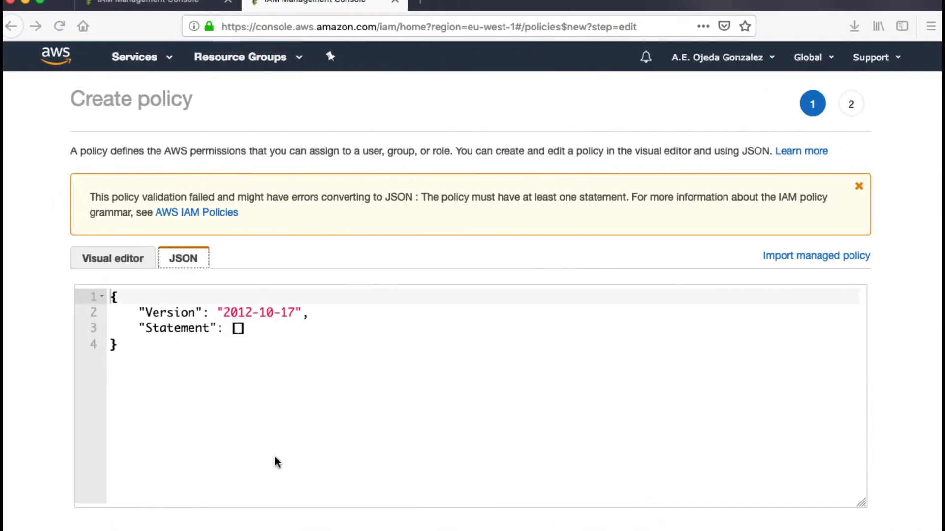
drag(110, 344, 87, 284)
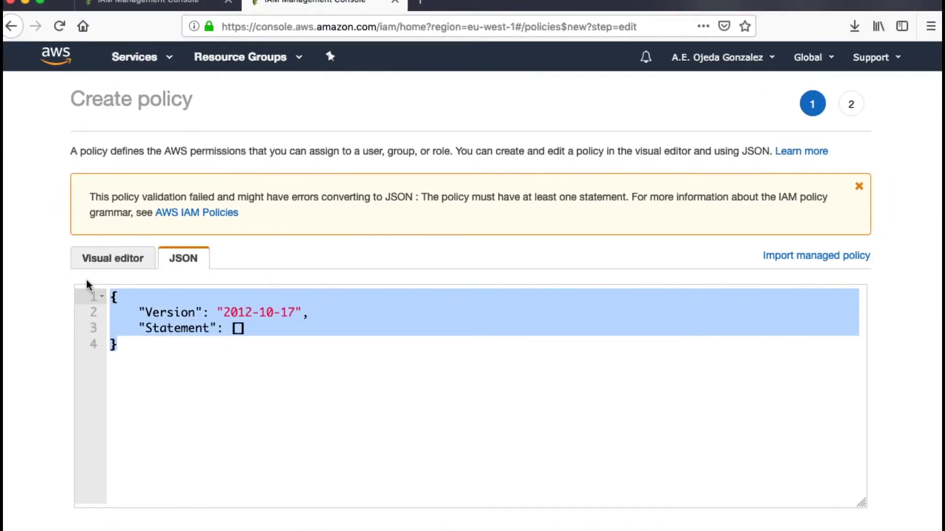
key(super+v)
scroll(307, 314, up, 2)
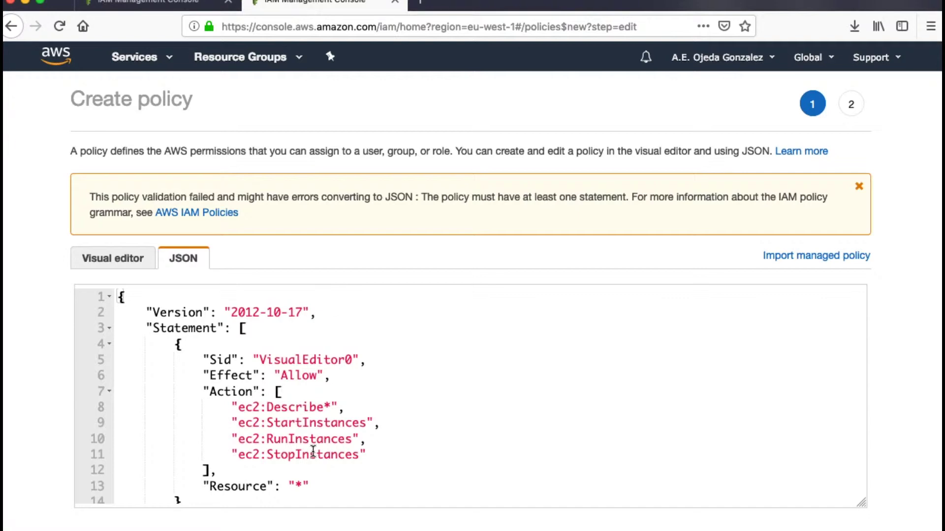
scroll(313, 450, down, 5)
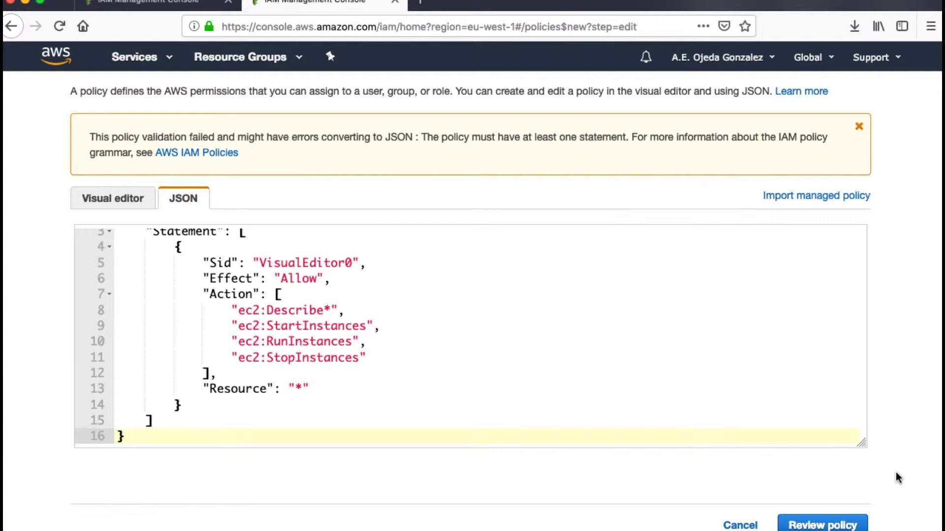
Review the pasted policy, name it 'ec2_start_stop_instances' from the GitHub file name, and create it
click(847, 527)
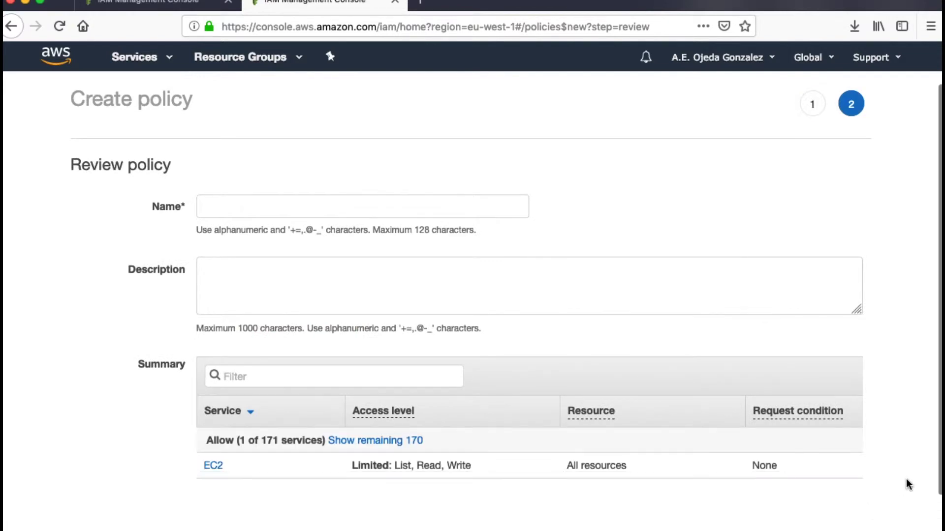
scroll(905, 479, down, 1)
key(ctrl+Left)
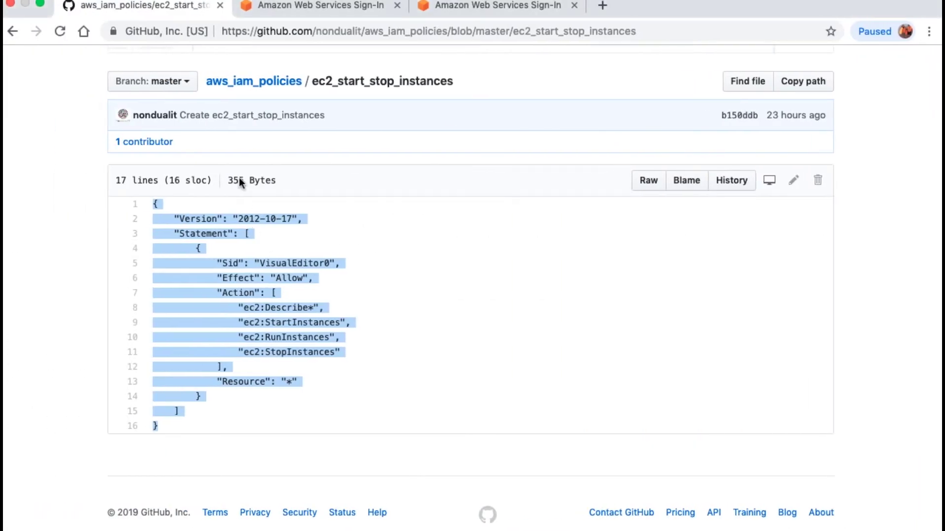
drag(452, 90, 313, 80)
key(super+c)
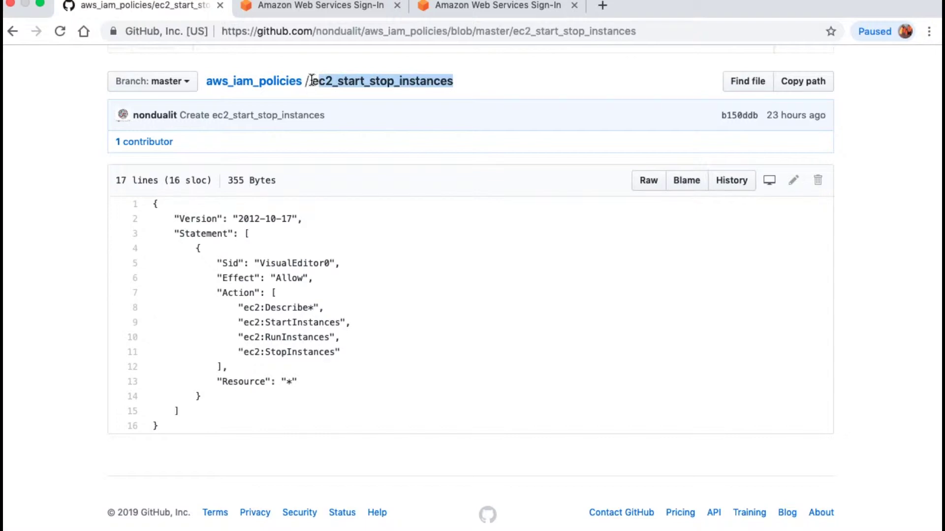
key(ctrl+Right)
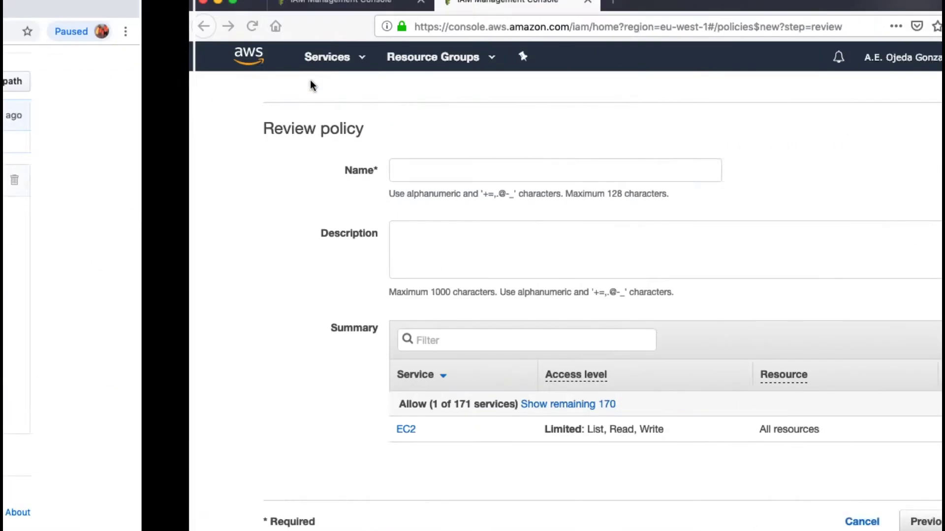
click(234, 178)
key(super+v)
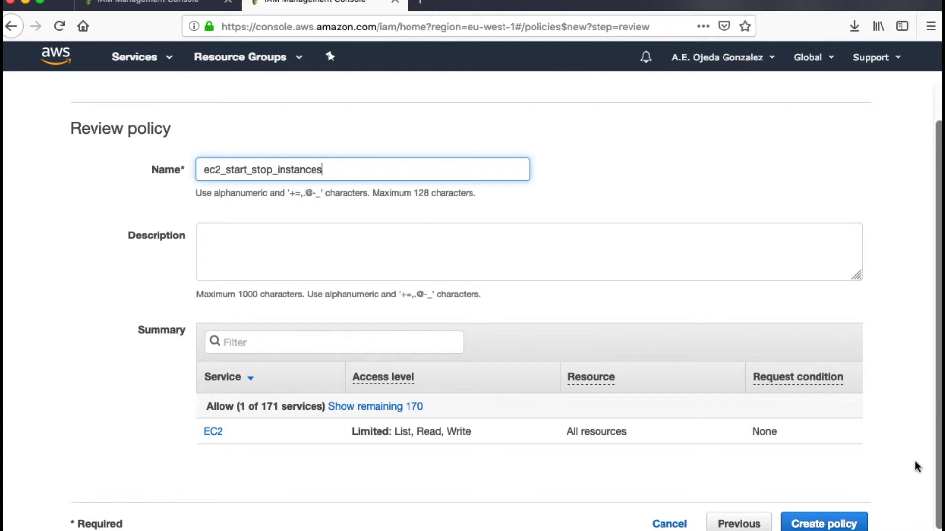
click(843, 525)
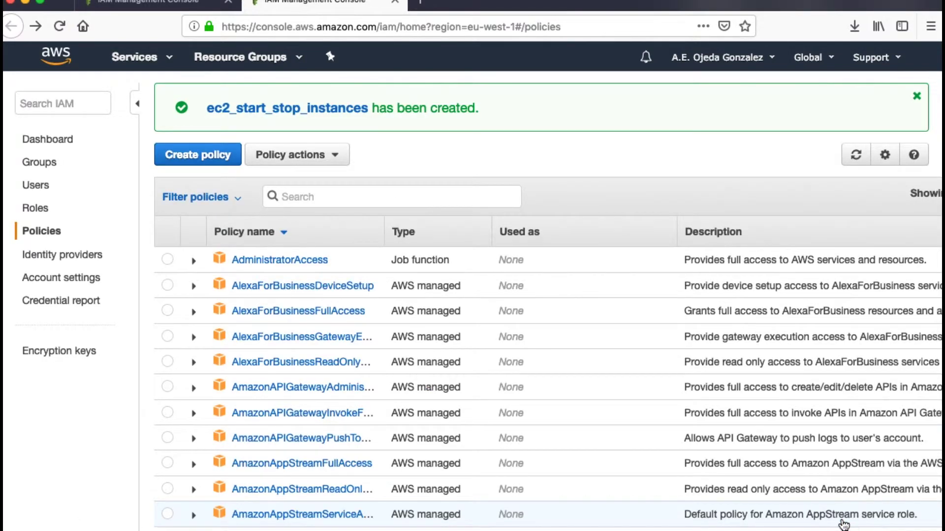
Filter the policies by 'star' and select ec2_start_stop_instances among the three results
scroll(843, 524, down, 10)
scroll(660, 175, right, 3)
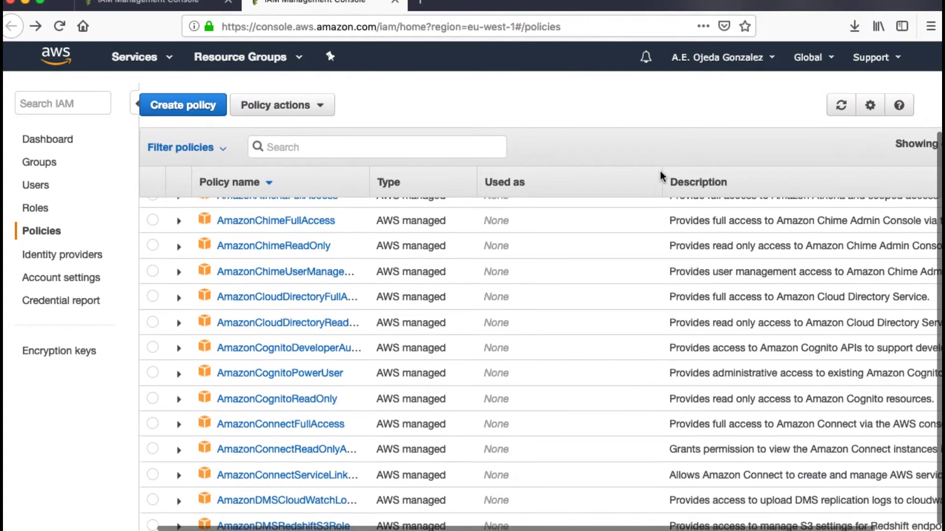
scroll(660, 172, left, 3)
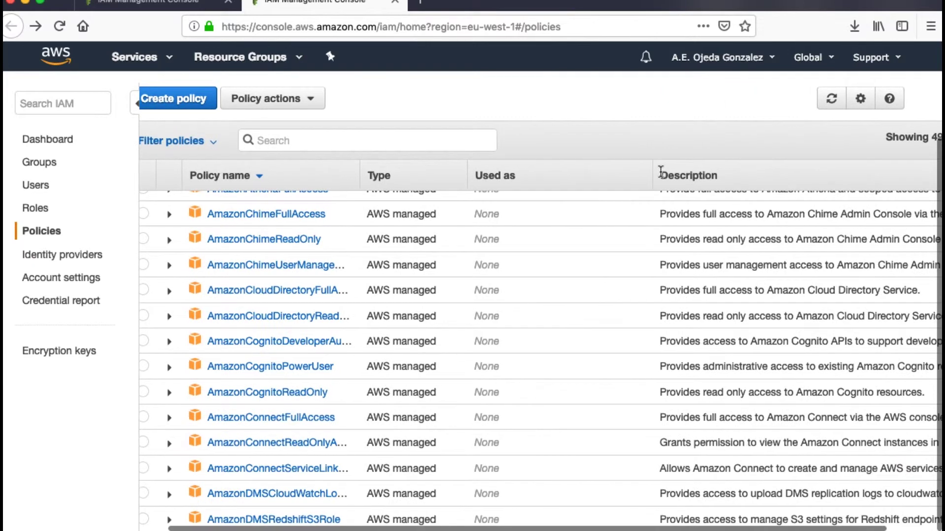
click(345, 144)
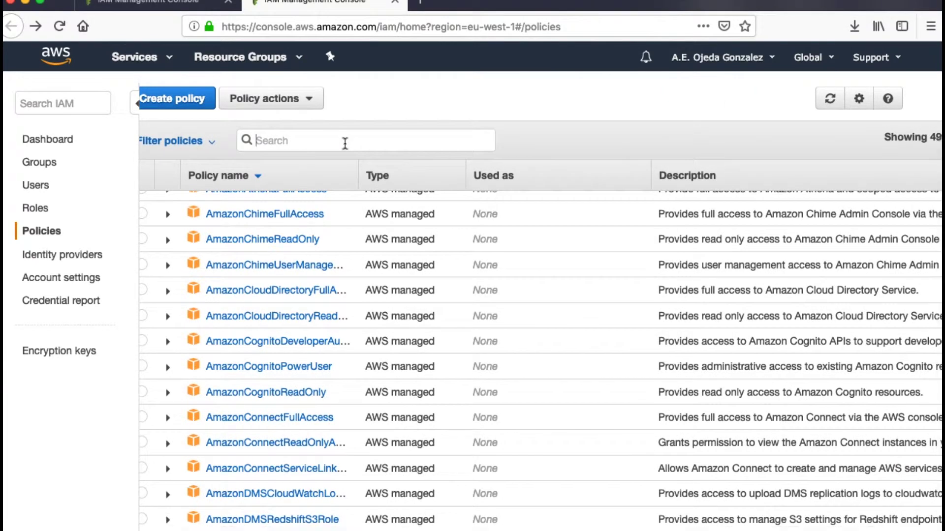
text(star)
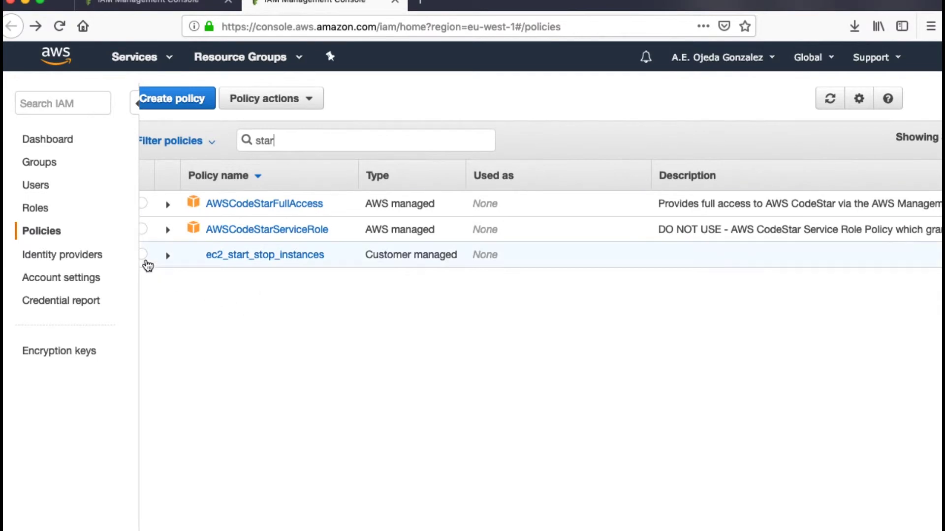
click(143, 254)
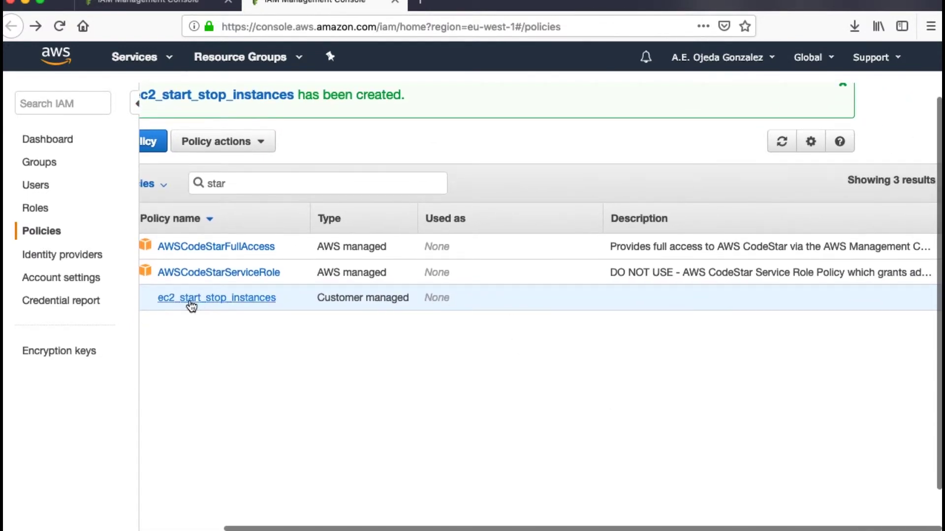
Open user test and begin adding permissions by attaching existing policies directly
click(36, 187)
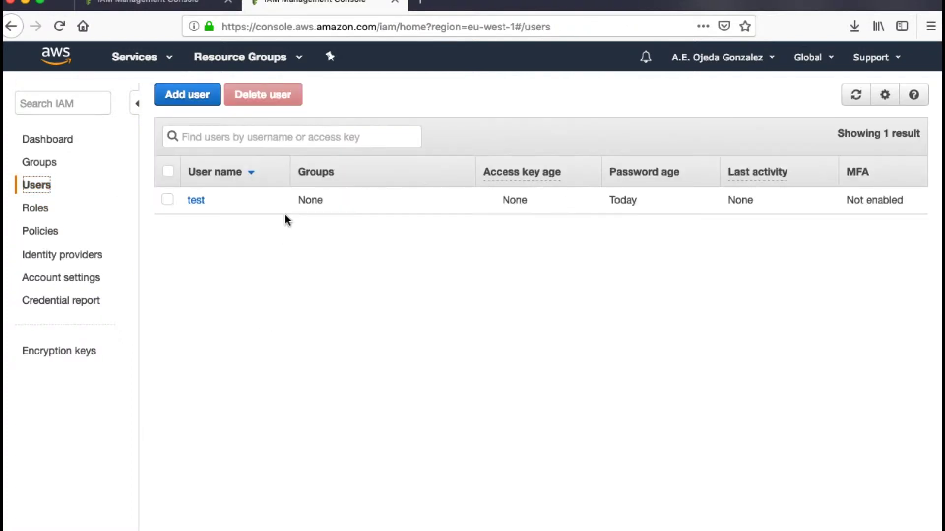
click(197, 201)
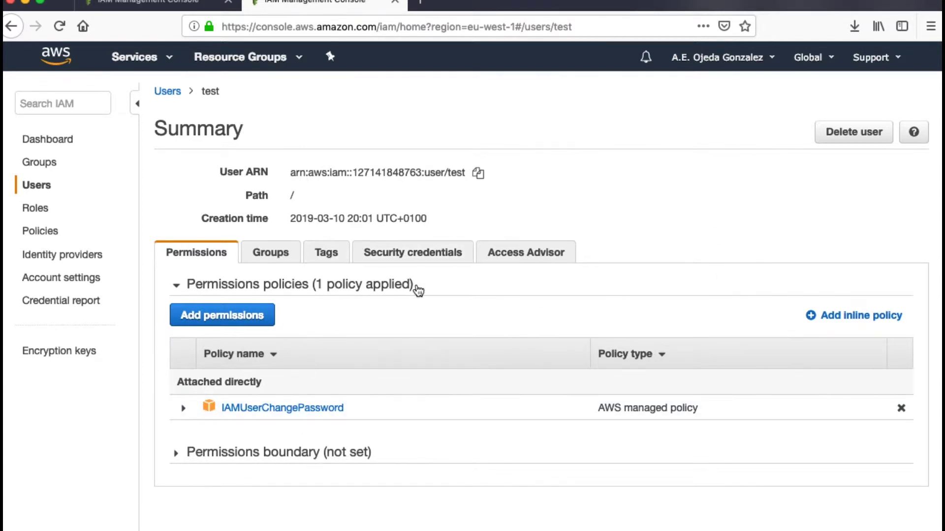
click(240, 319)
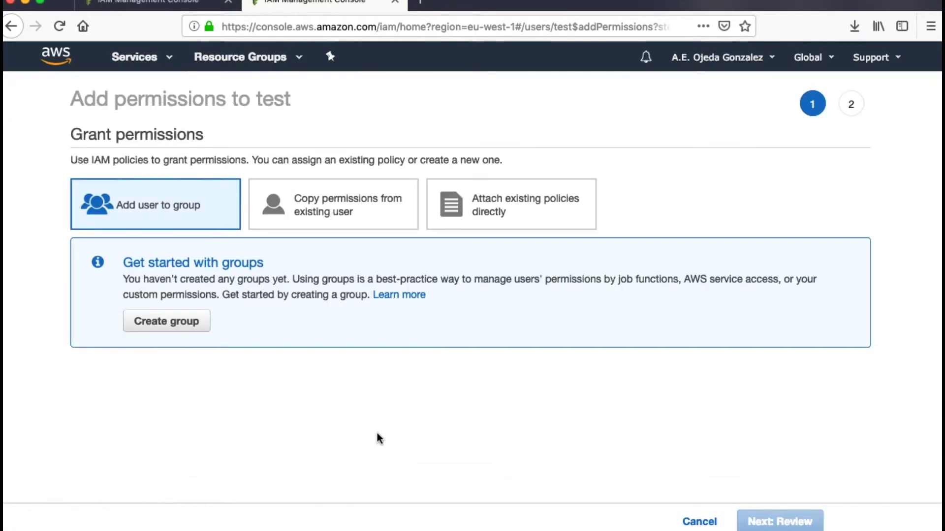
click(506, 214)
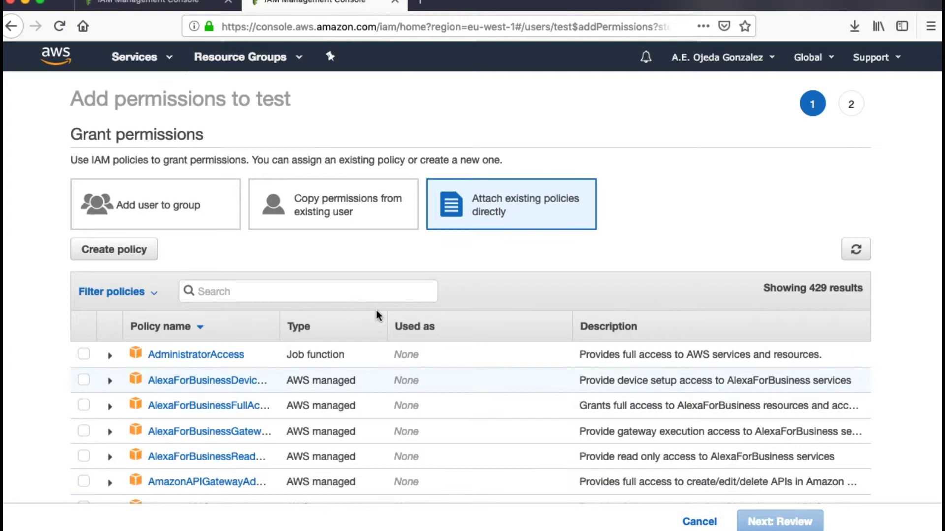
Search for and tick ec2_start_stop_instances and ec2_edit_firewall, then review and attach them
click(281, 295)
text(start)
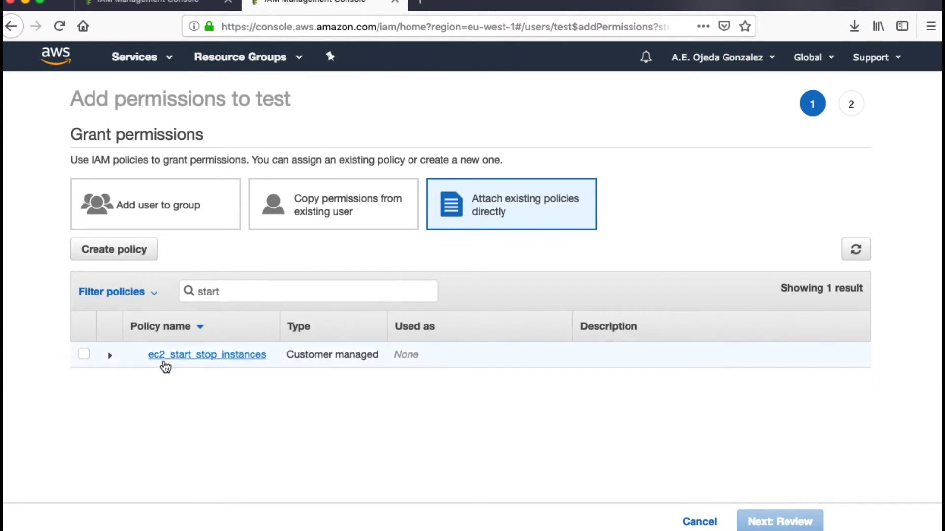
click(82, 355)
click(84, 360)
click(84, 363)
drag(262, 293, 153, 290)
text(fire)
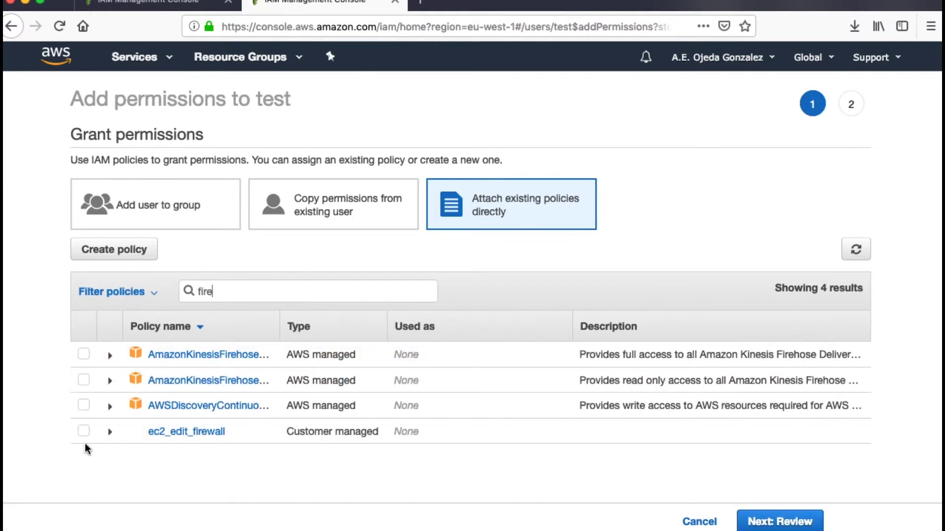
click(83, 432)
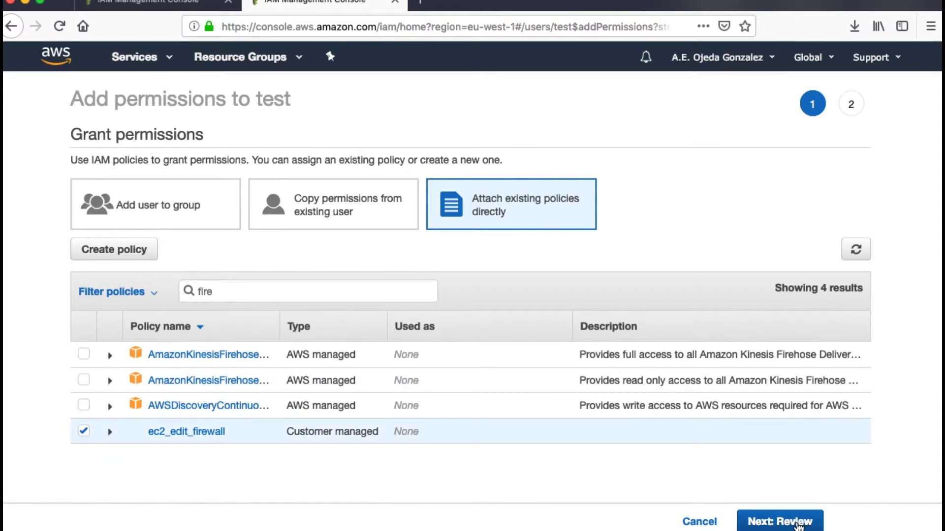
click(798, 526)
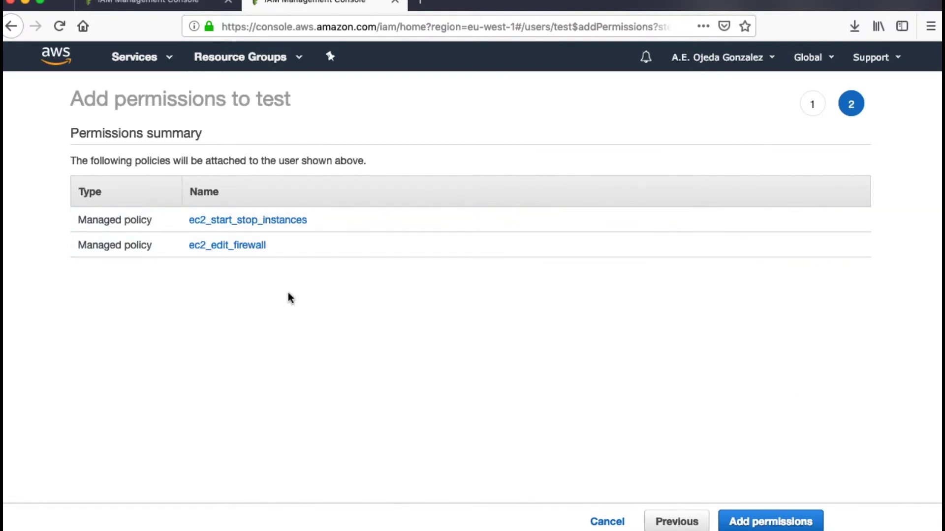
click(783, 521)
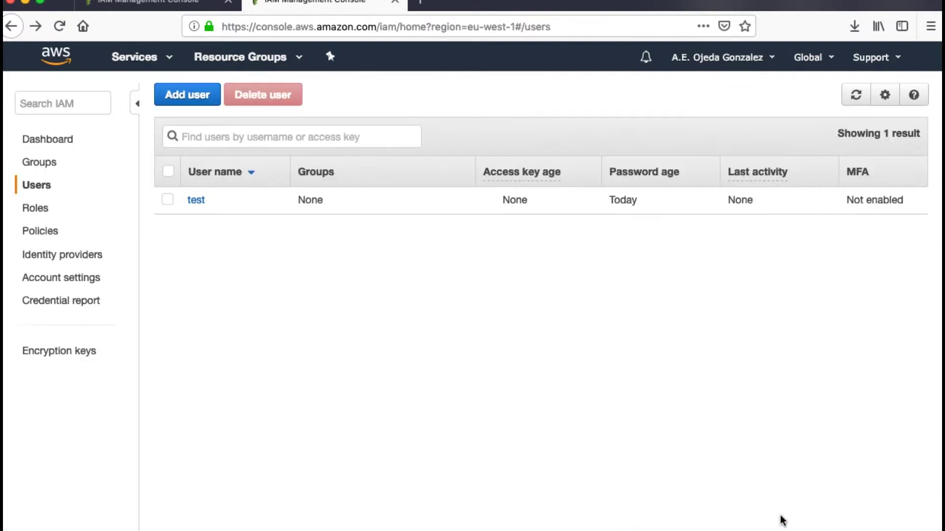
Confirm user test lists three attached policies, including ec2_edit_firewall, then go to the EC2 dashboard
click(195, 199)
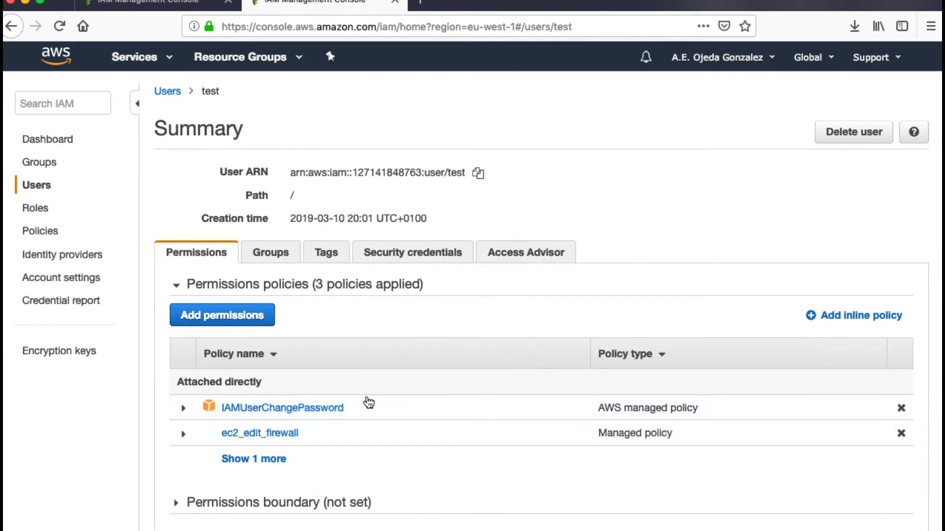
drag(371, 415, 218, 412)
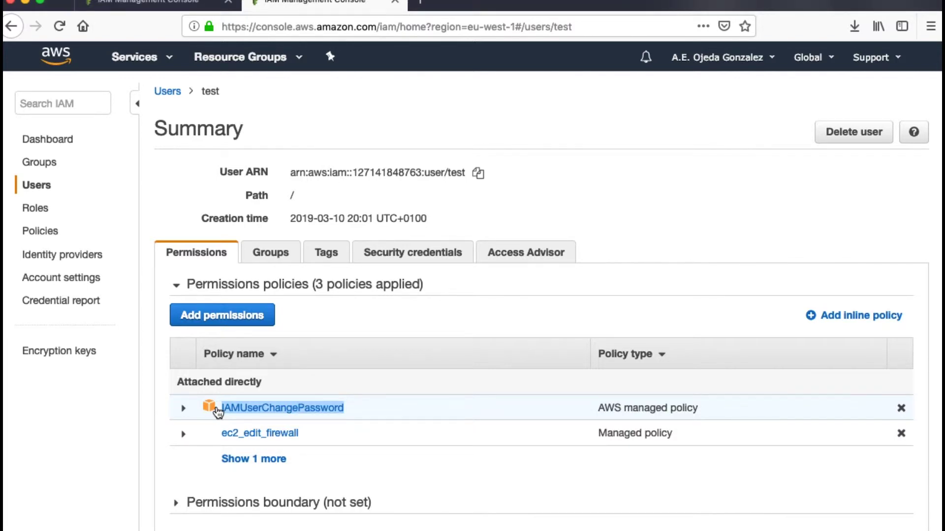
drag(218, 412, 228, 438)
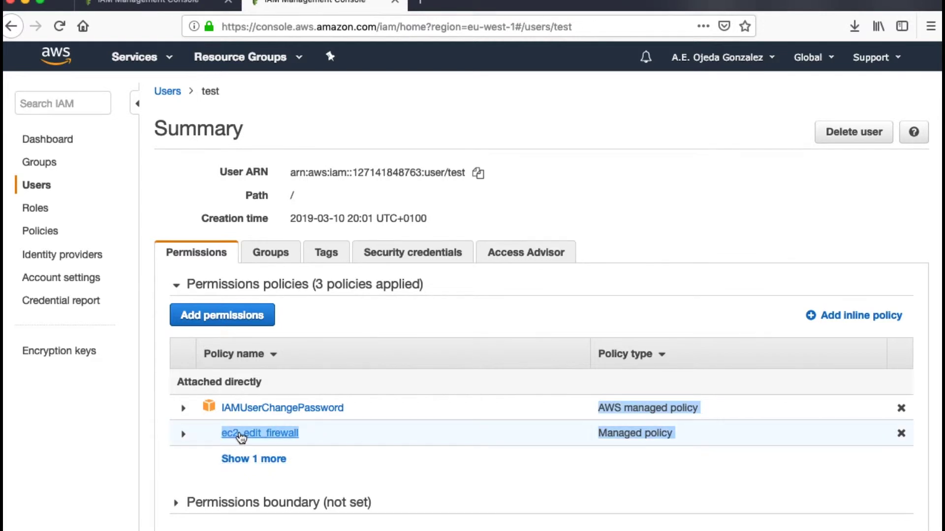
click(270, 467)
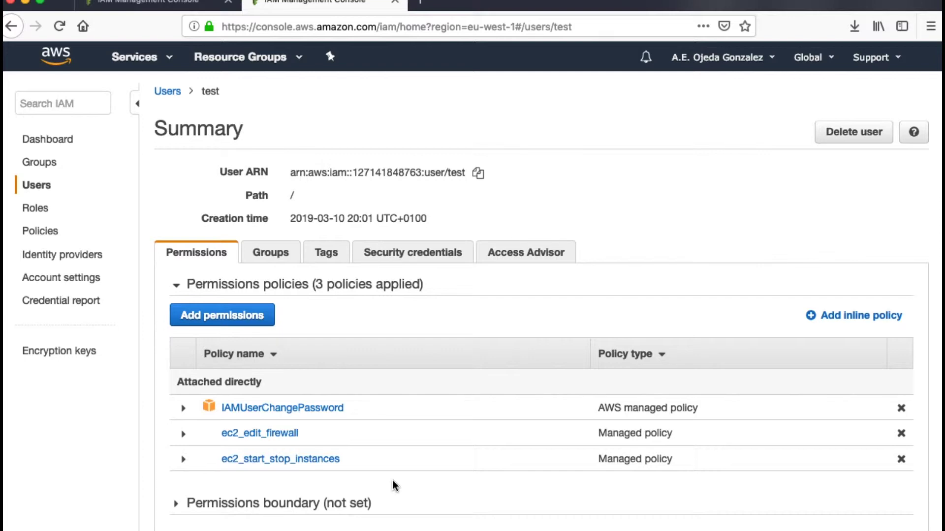
click(143, 57)
click(228, 175)
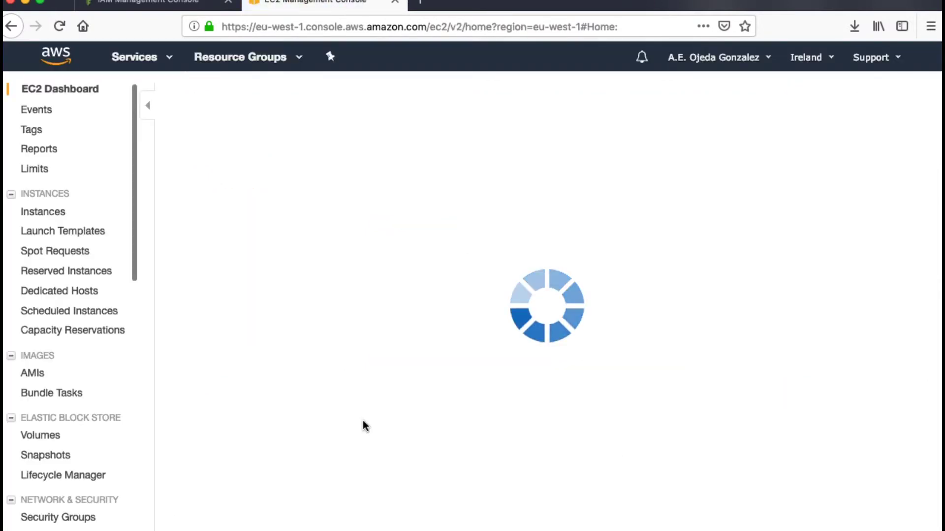
View the running t2.micro instance, then switch to the filled-in sign-in page for user test
click(262, 141)
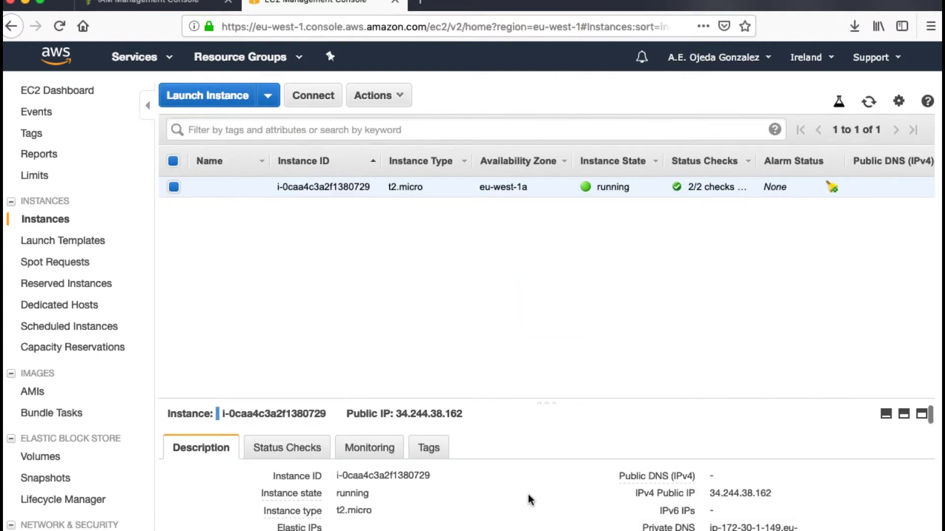
key(ctrl+Left)
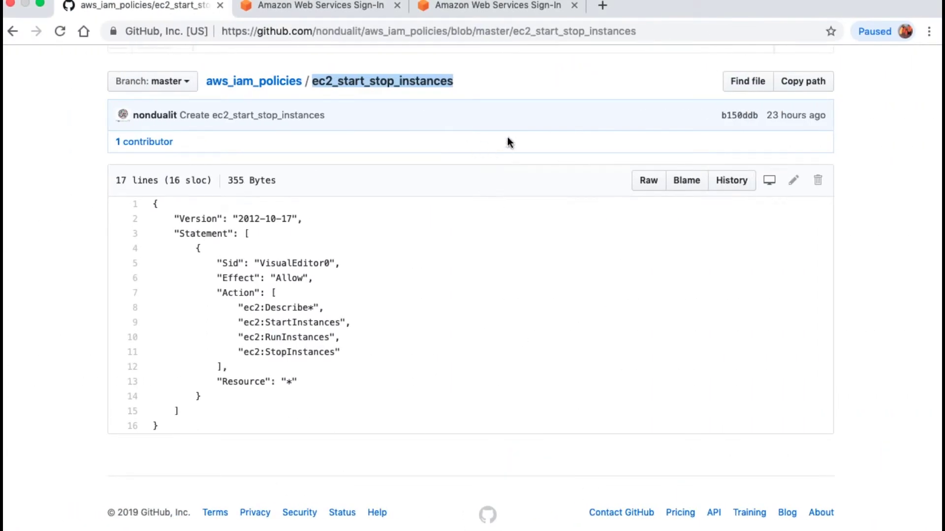
click(345, 11)
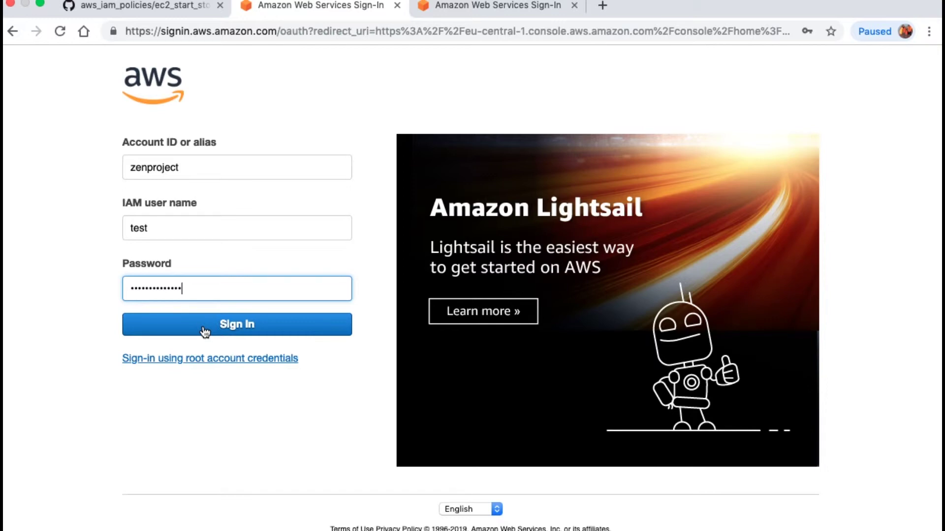
Sign in as IAM user test and enter the old password
click(205, 330)
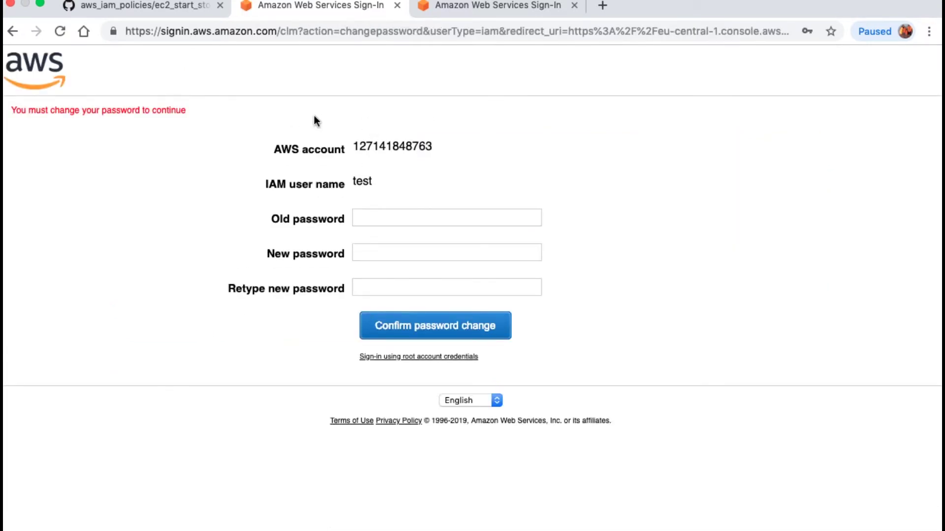
click(379, 219)
click(437, 166)
click(358, 219)
text(••)
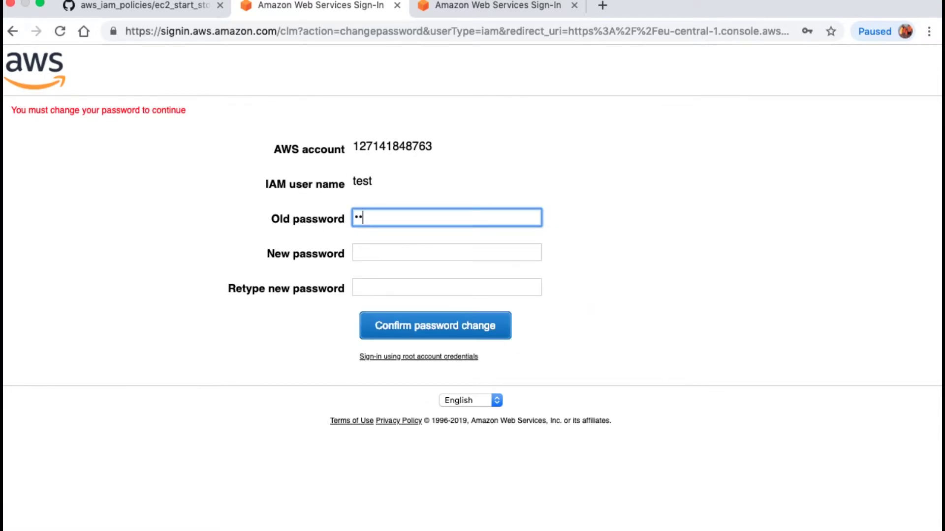
text(••••••••••••)
Enter and retype the new password, then confirm the password change
key(Tab)
text(•••)
key(BackSpace)
key(BackSpace)
key(BackSpace)
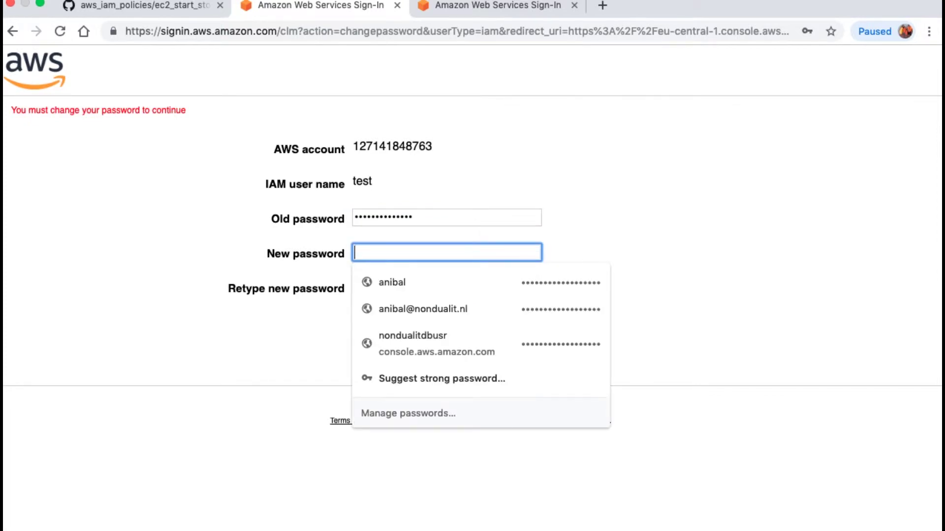
text(•••••••••)
click(474, 261)
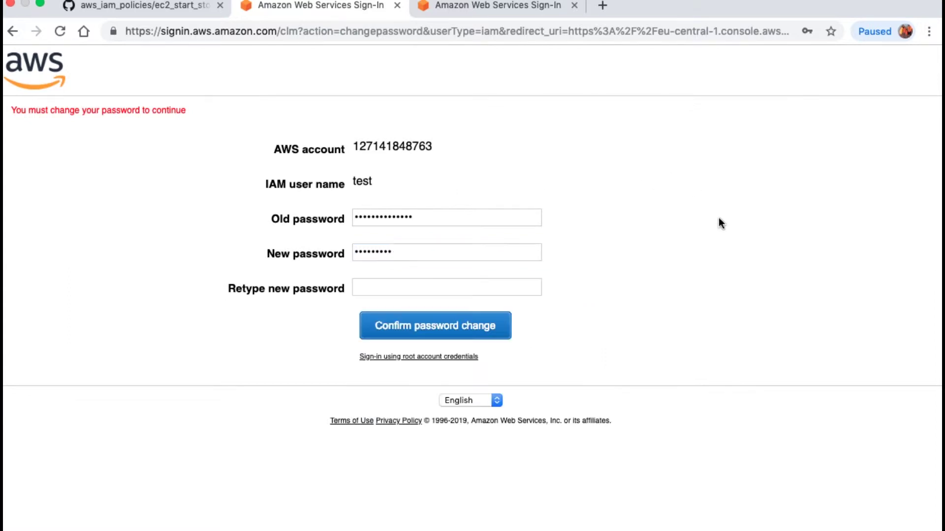
click(422, 288)
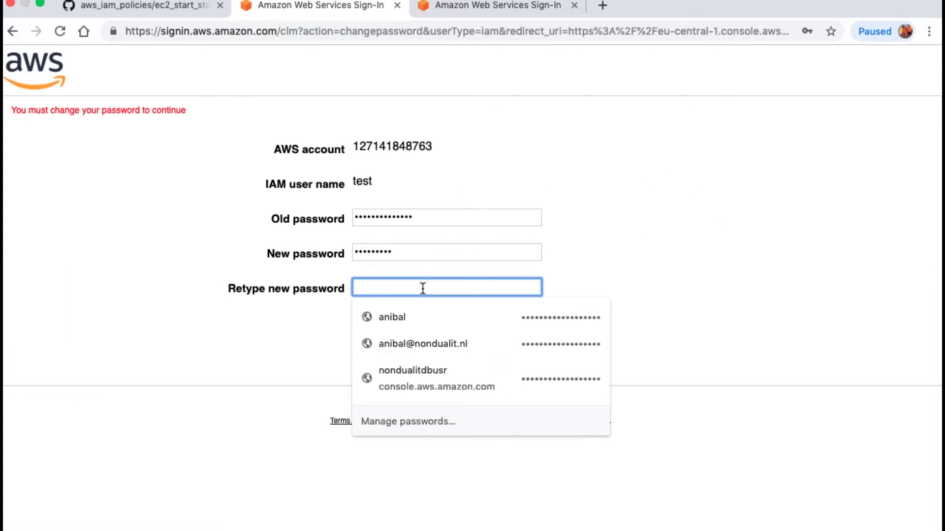
text(•••••••••)
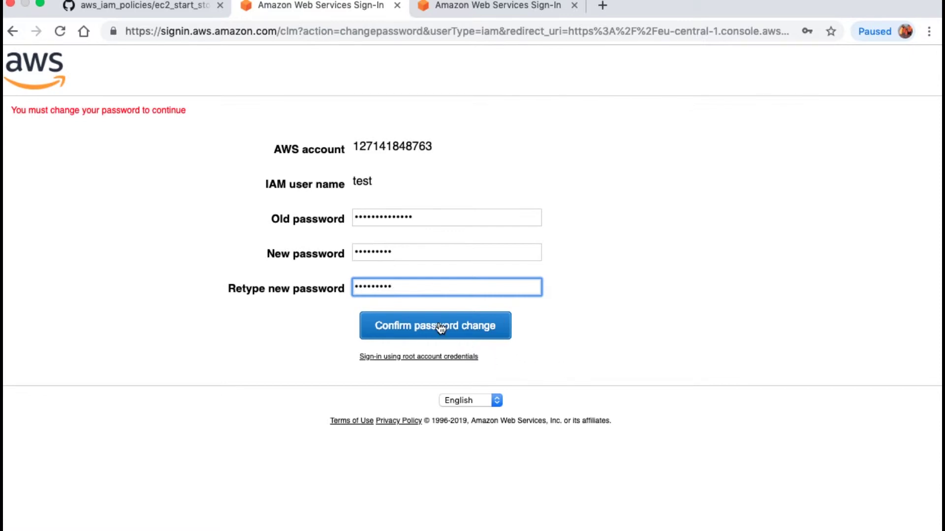
click(439, 326)
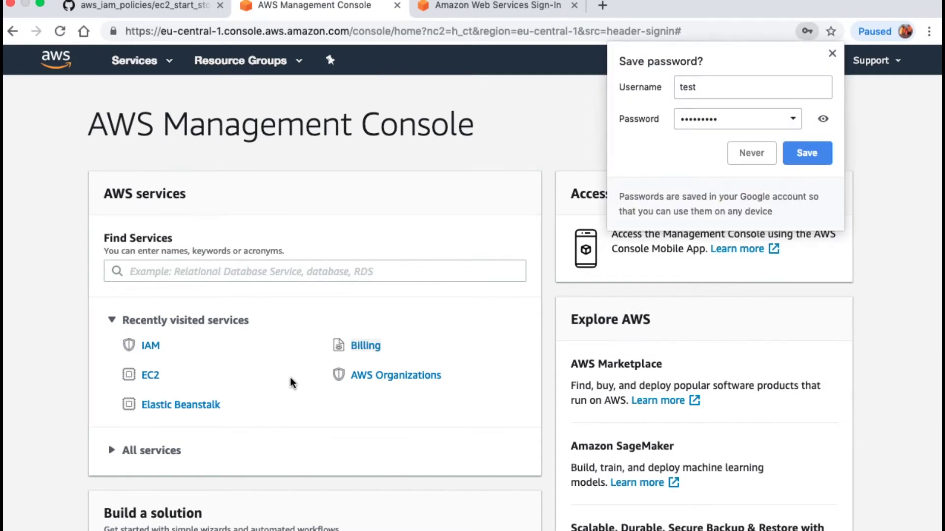
Decline saving the password, close the leftover sign-in tab, and switch region to EU (Ireland)
click(751, 154)
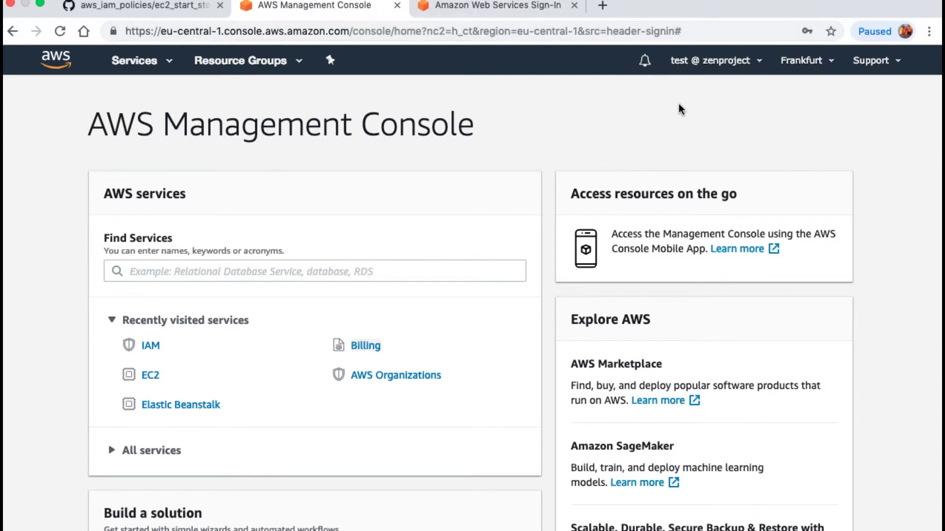
click(573, 6)
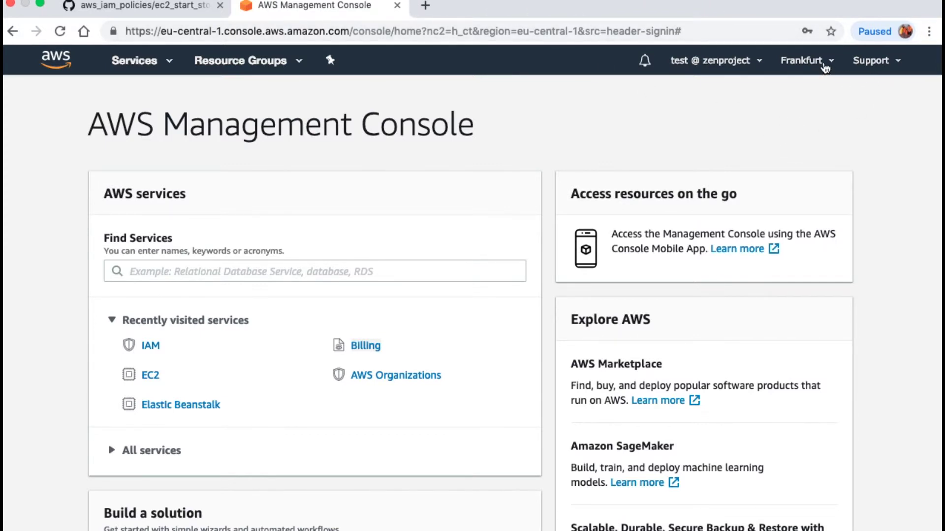
click(825, 65)
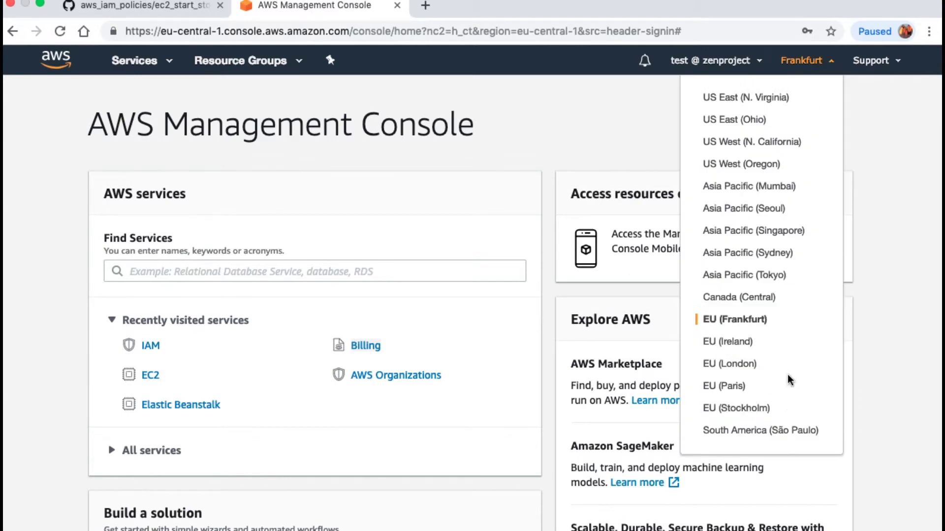
click(740, 343)
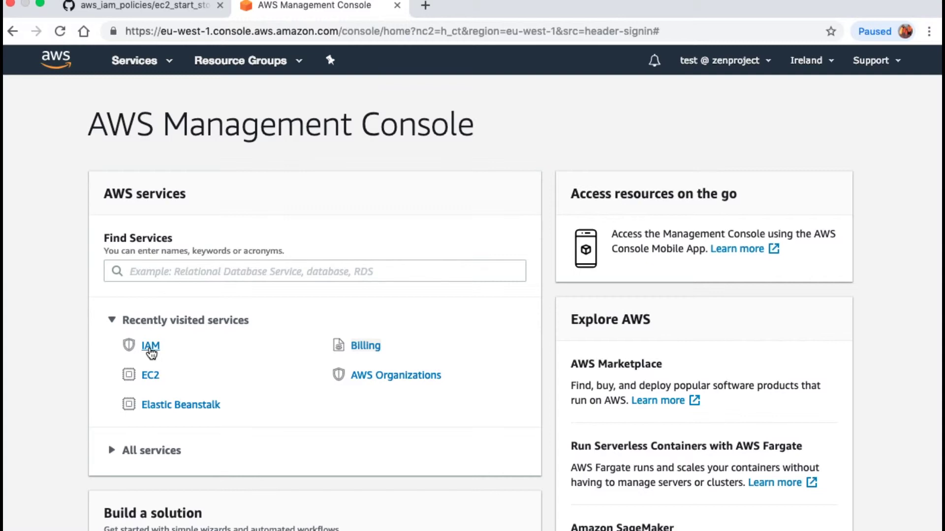
As user test, open the IAM console and then the S3 console
click(150, 347)
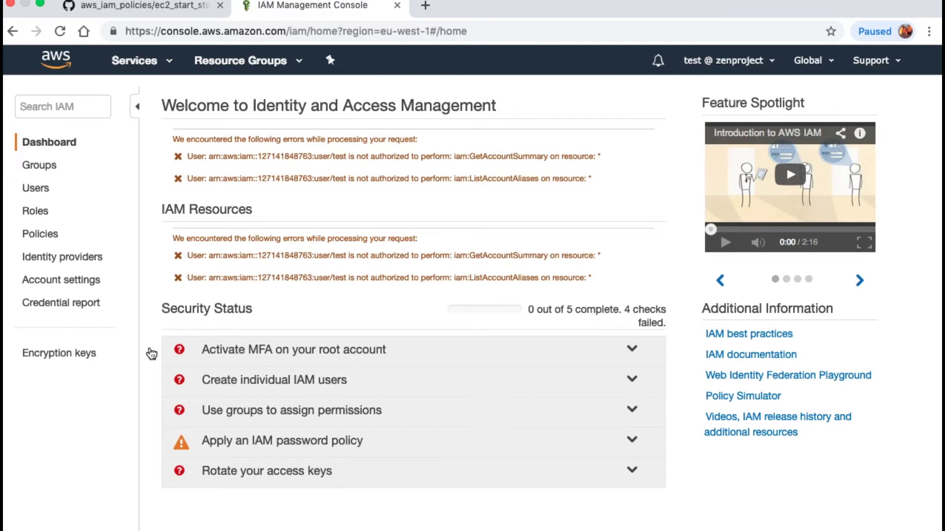
click(147, 70)
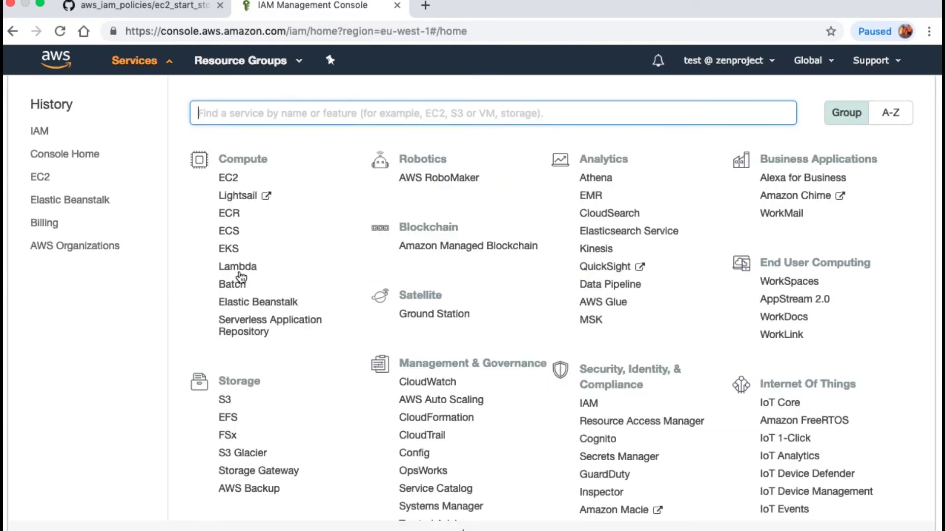
click(226, 401)
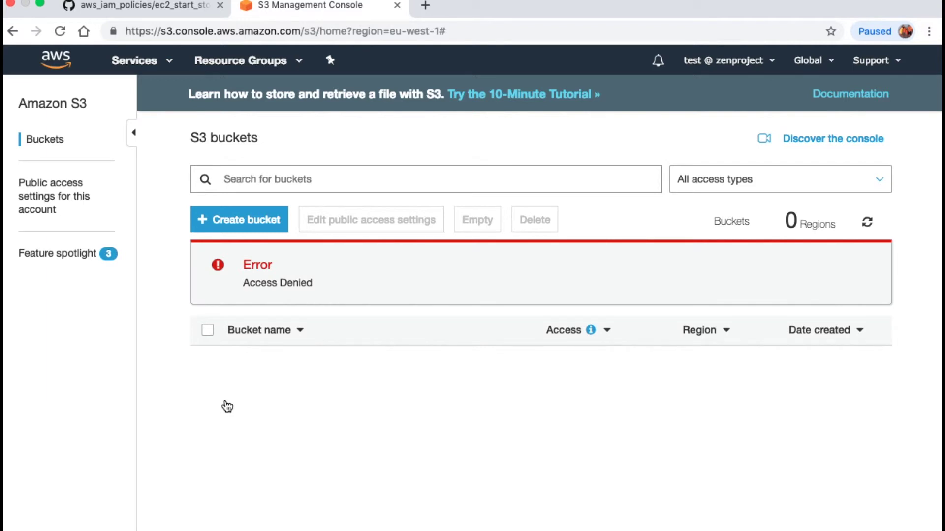
Open Lightsail, see the 403 not-authorized page, and close its tab
click(160, 62)
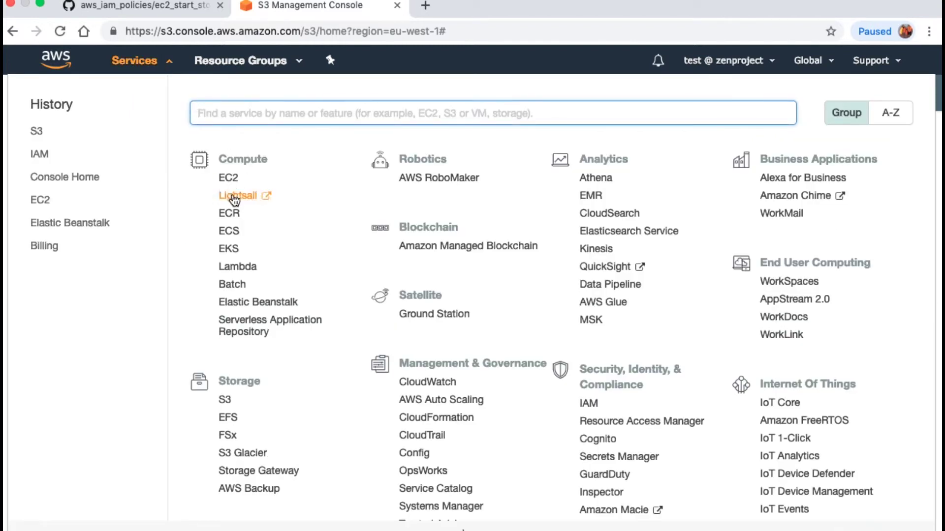
click(231, 195)
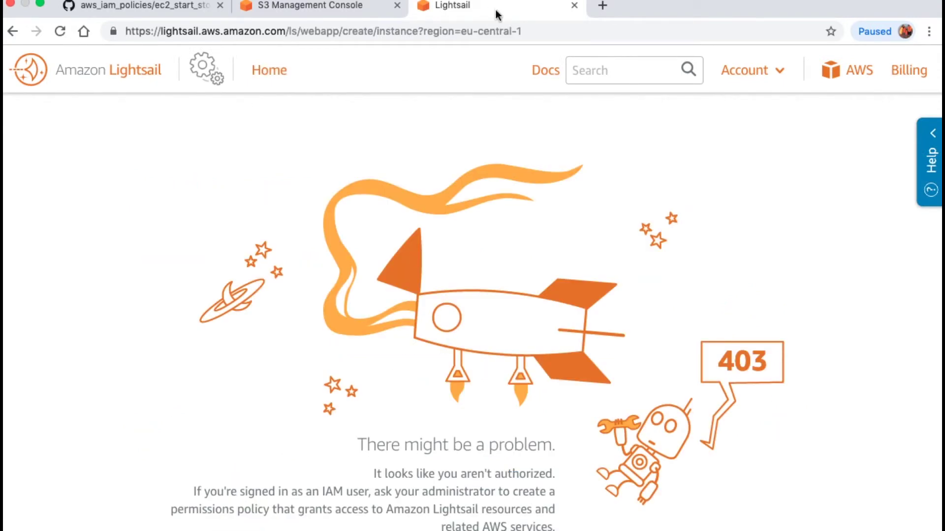
click(575, 5)
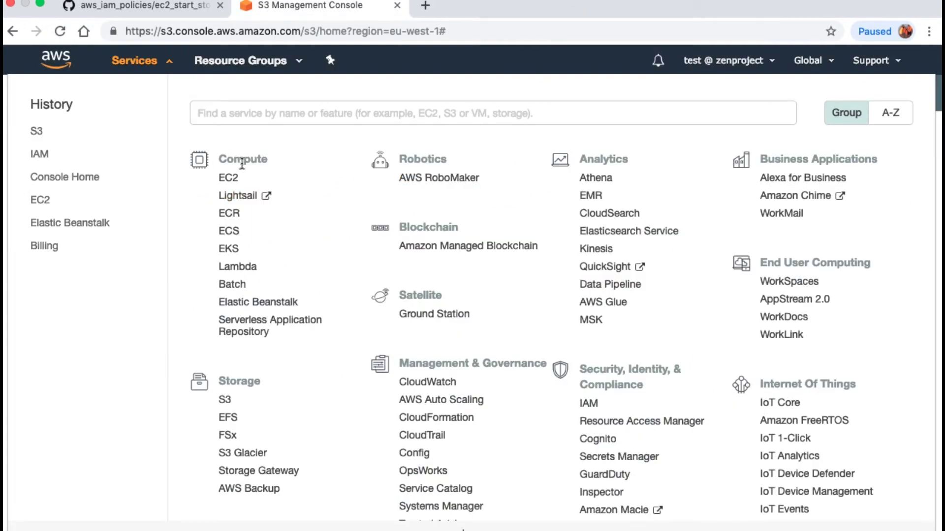
Attempt to terminate the running t2.micro instance in EC2 and get a not-authorized error
click(226, 181)
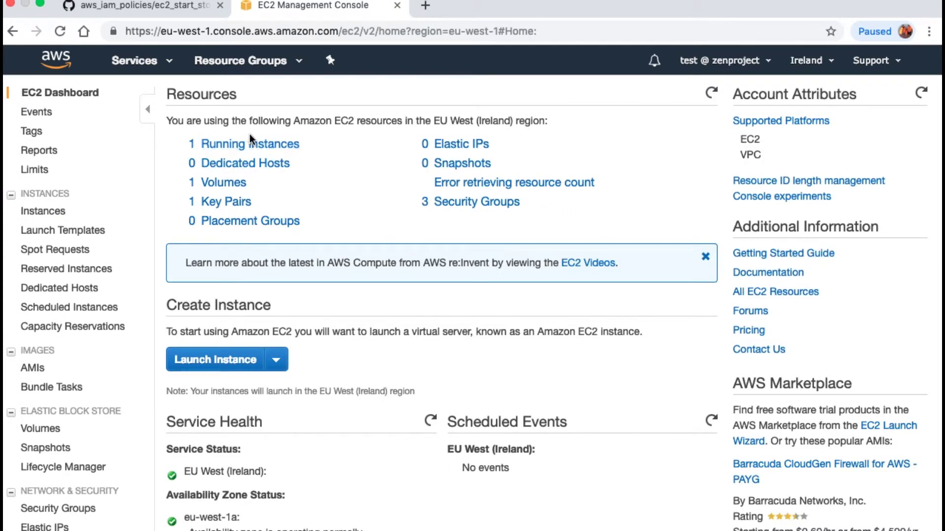
click(254, 146)
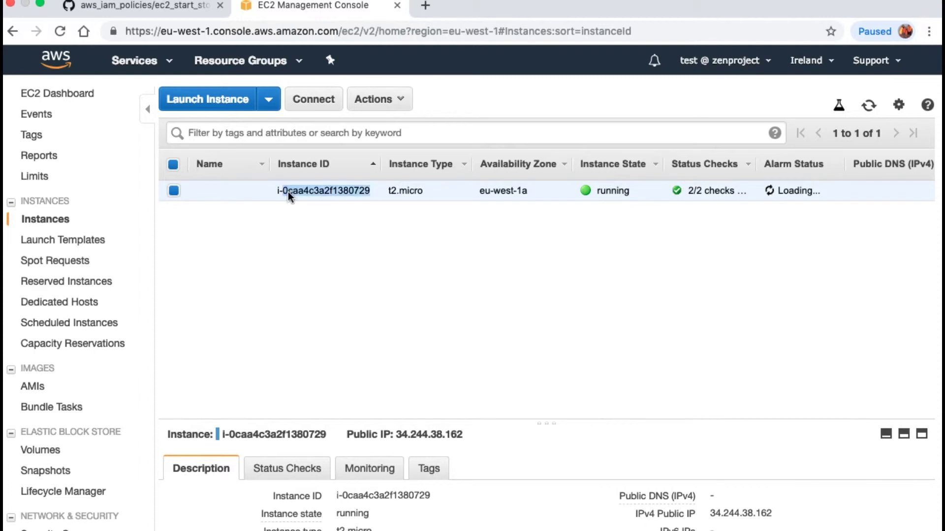
right_click(288, 192)
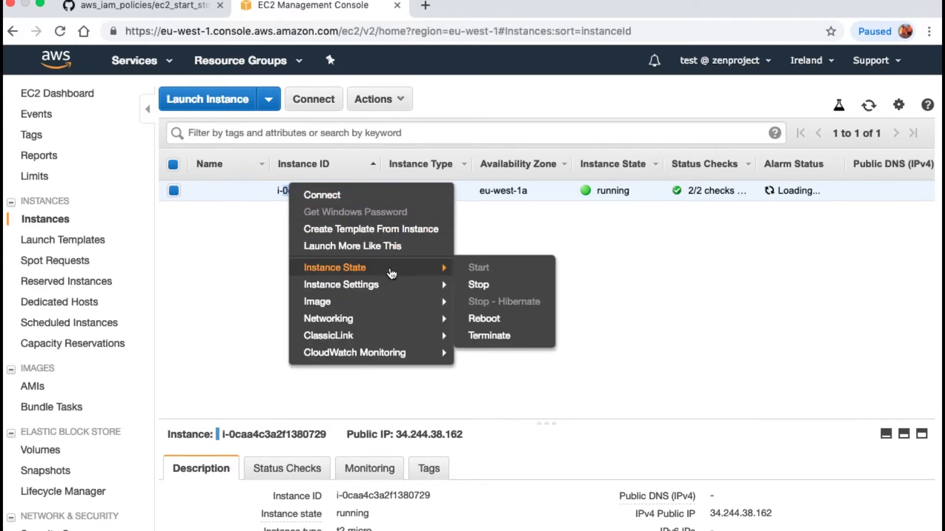
mouse_move(388, 272)
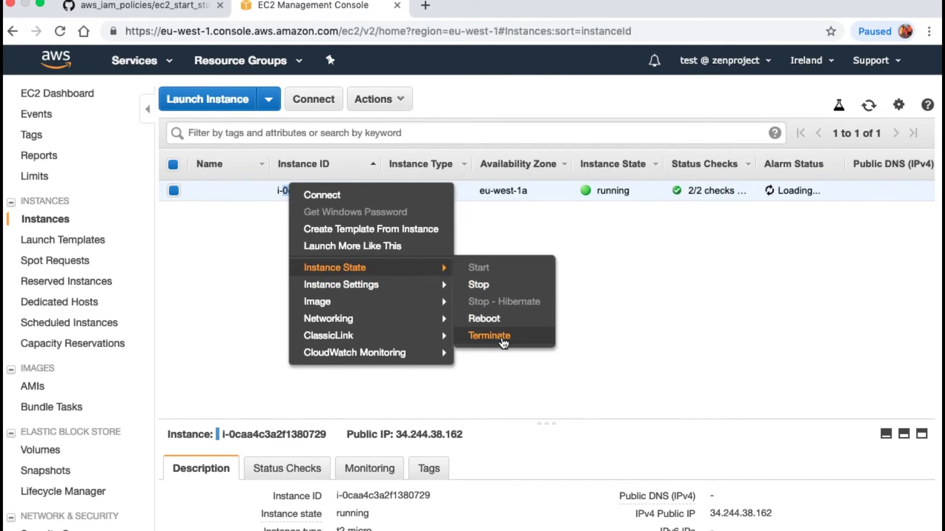
click(502, 337)
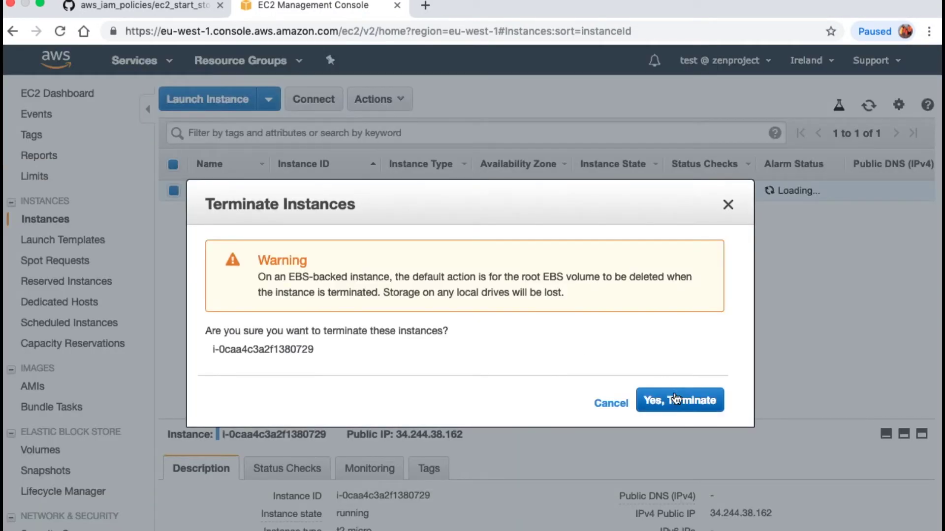
click(677, 407)
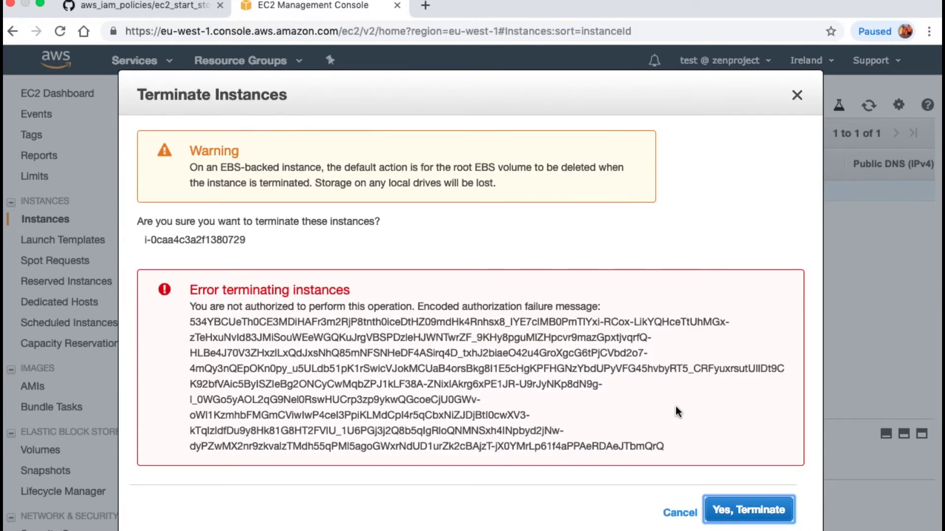
Highlight the allowed Describe, Start, Run and Stop actions on GitHub, then retry termination, denied again
click(136, 6)
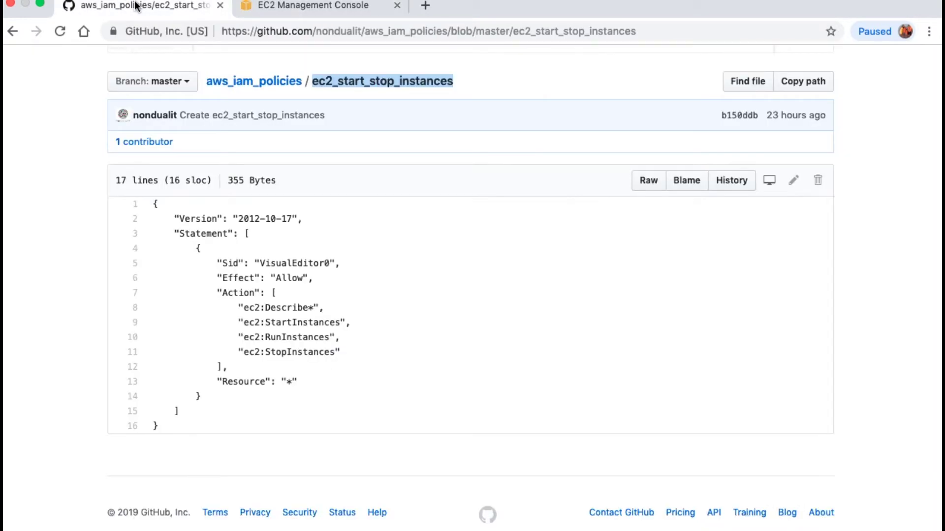
drag(344, 359, 231, 309)
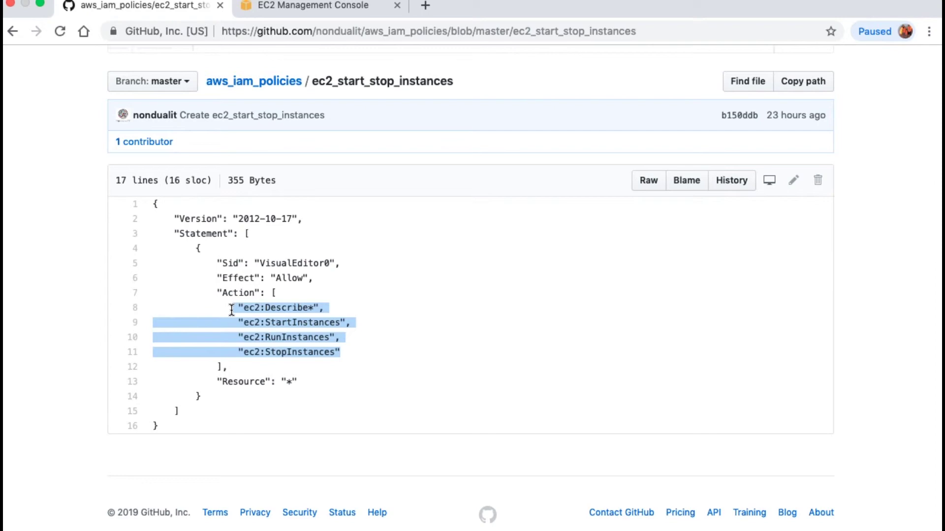
click(370, 10)
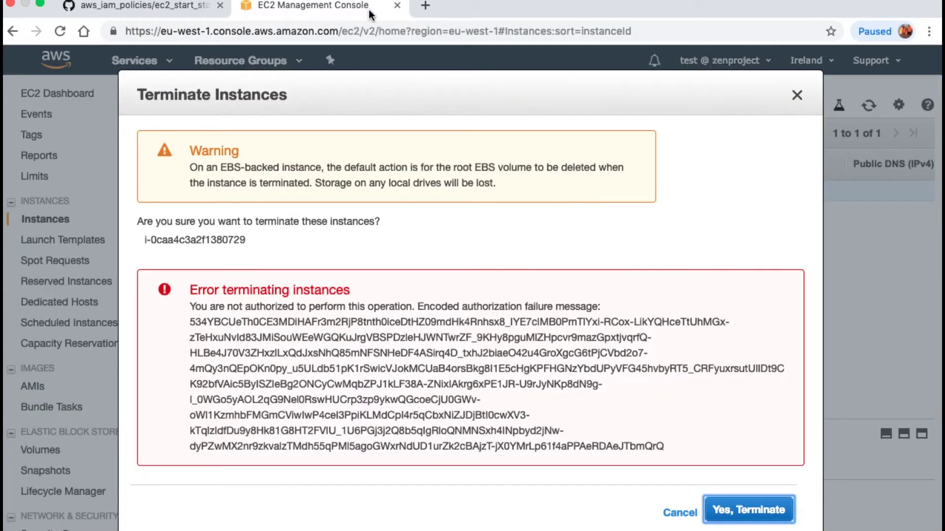
click(746, 510)
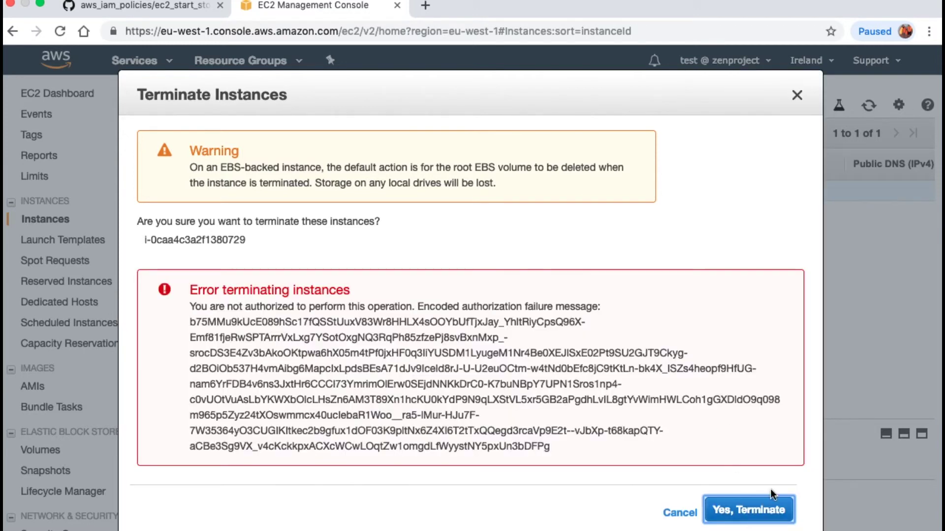
Close the failed Terminate Instances dialog and scroll the EC2 navigation down to Network & Security
click(797, 95)
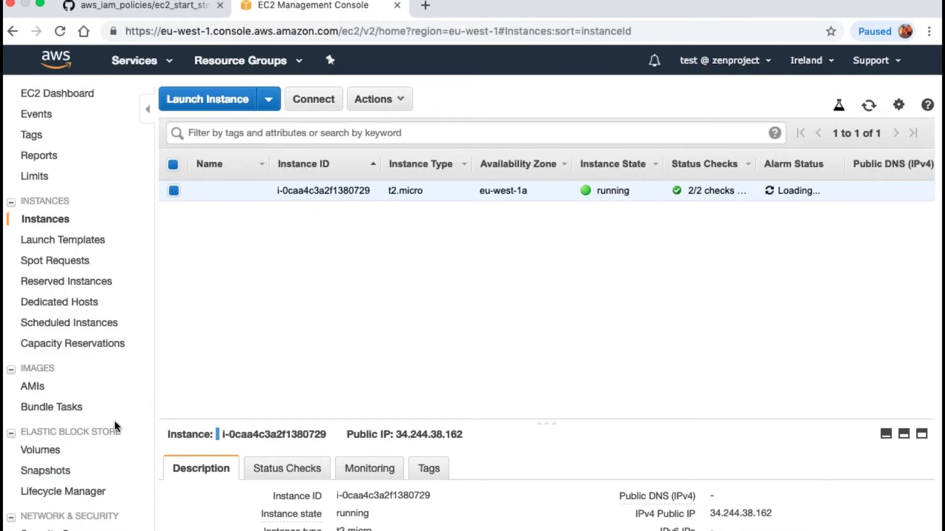
scroll(116, 423, down, 2)
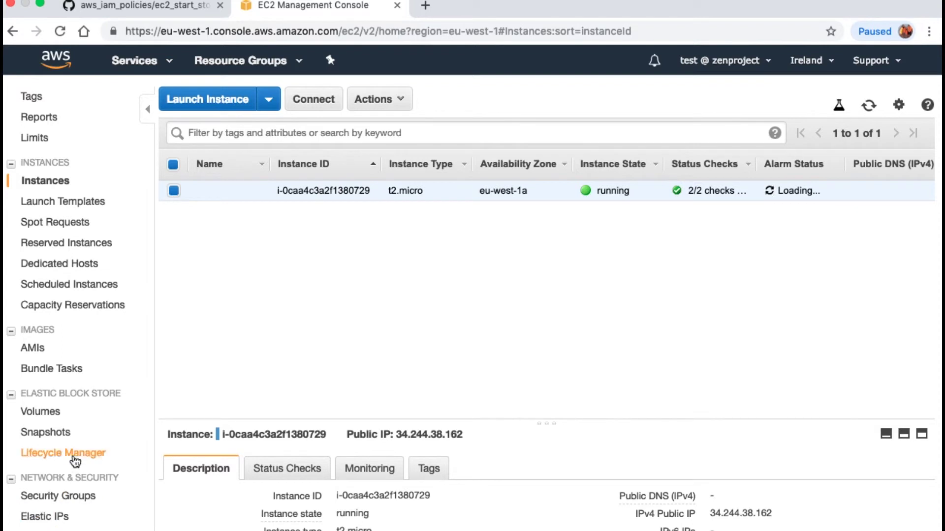
scroll(75, 459, down, 1)
scroll(74, 459, down, 3)
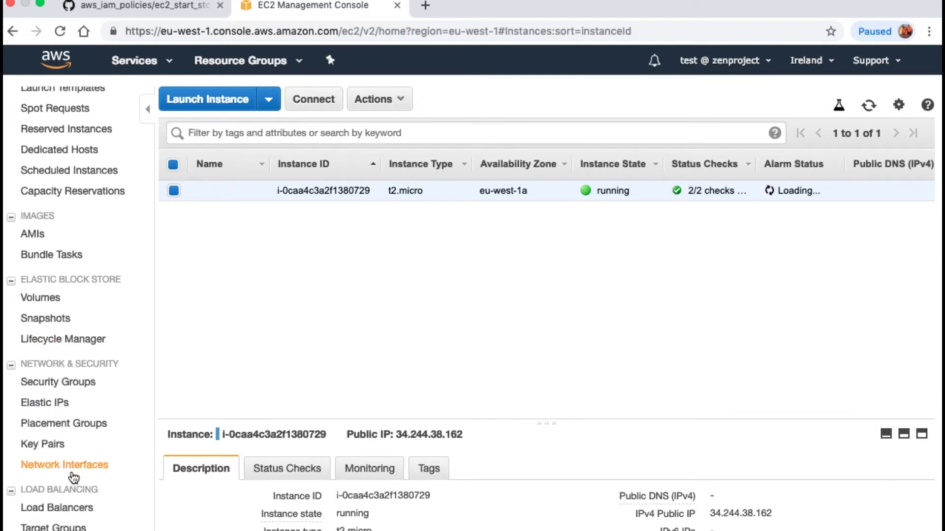
scroll(76, 482, down, 2)
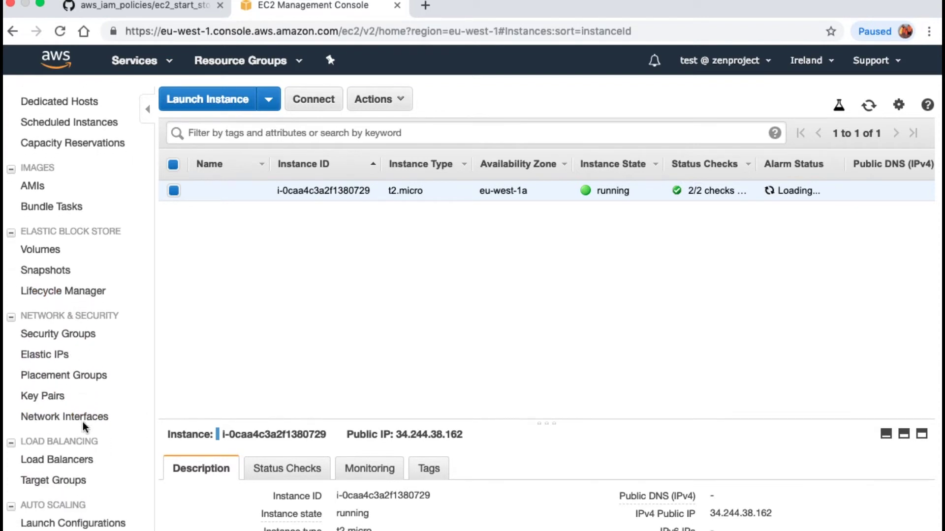
Select the aws policy lab security group and open its inbound rules editor
click(57, 337)
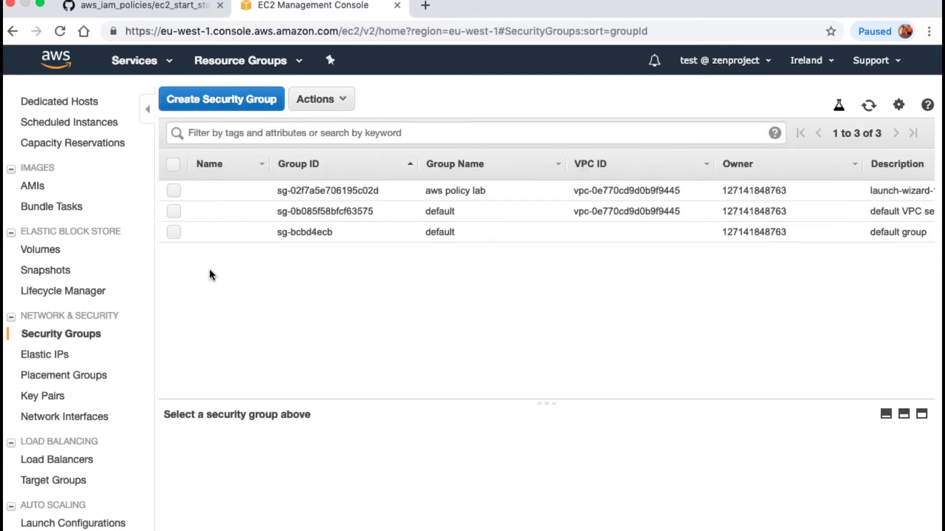
drag(488, 192, 421, 185)
click(421, 185)
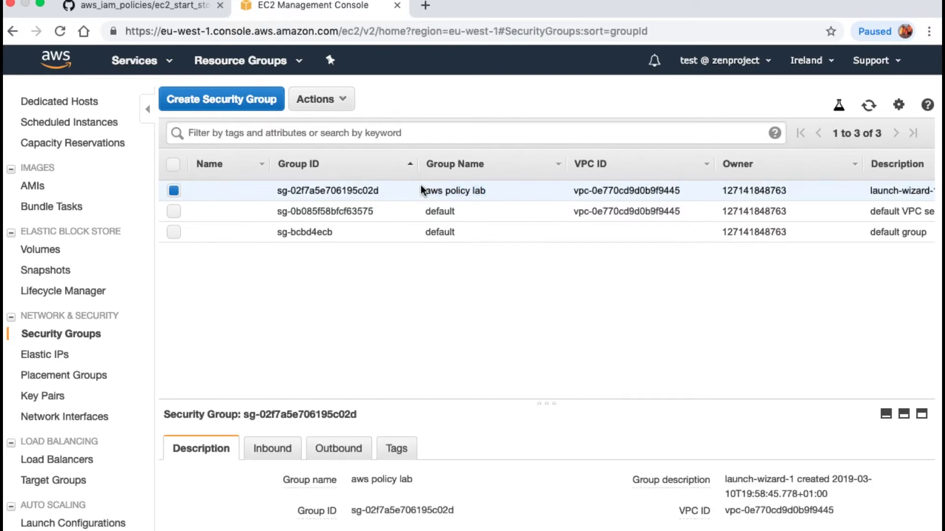
click(344, 100)
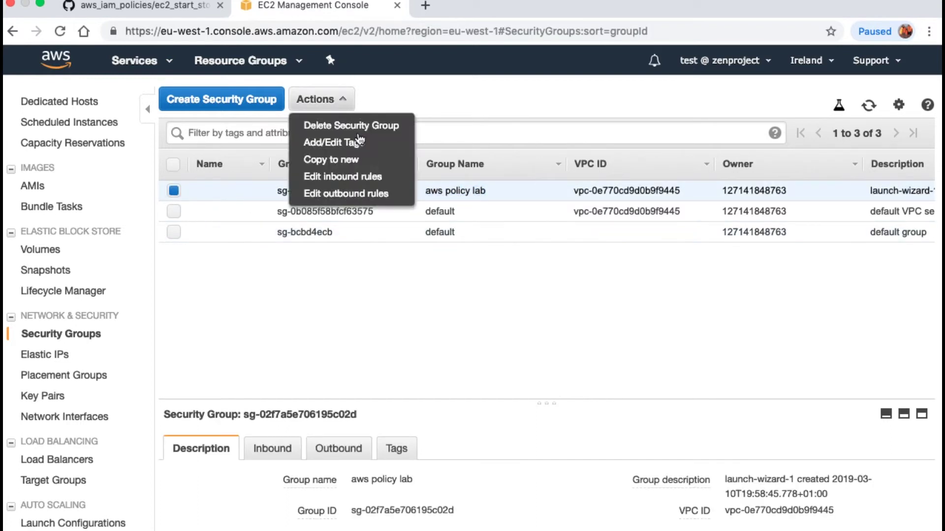
click(383, 184)
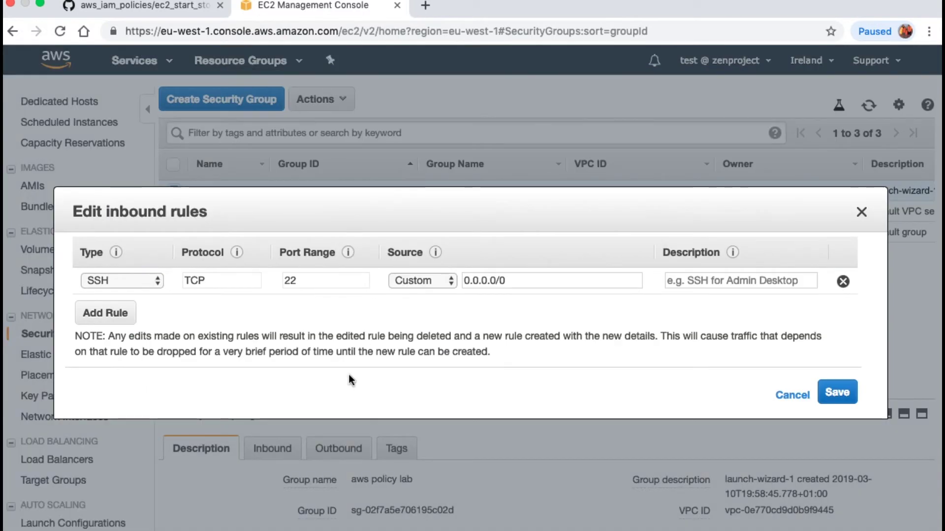
Add an HTTP rule on TCP port 80 from anywhere and save the inbound rules
click(157, 283)
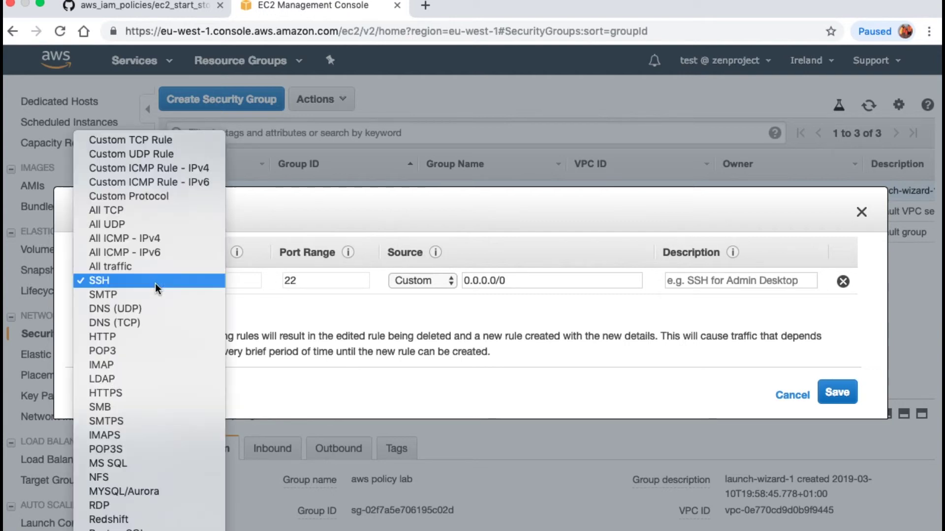
click(295, 293)
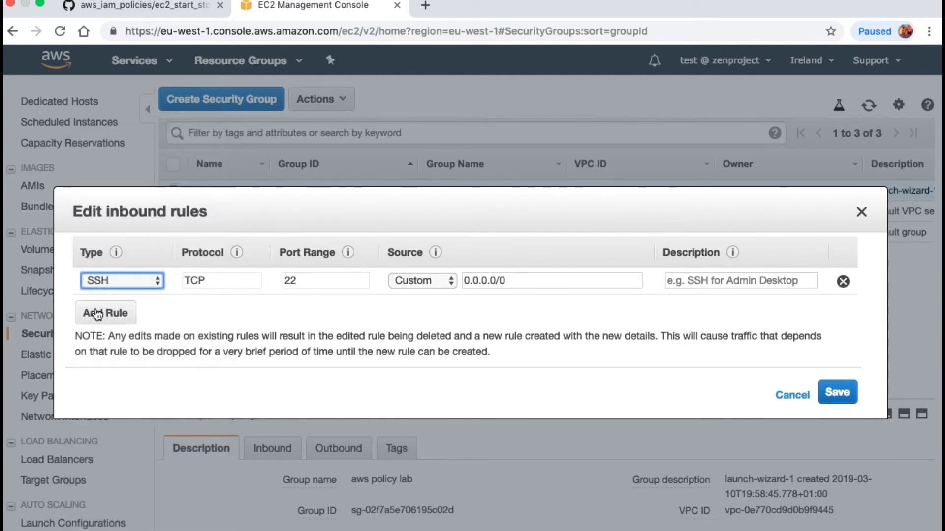
click(104, 313)
click(136, 314)
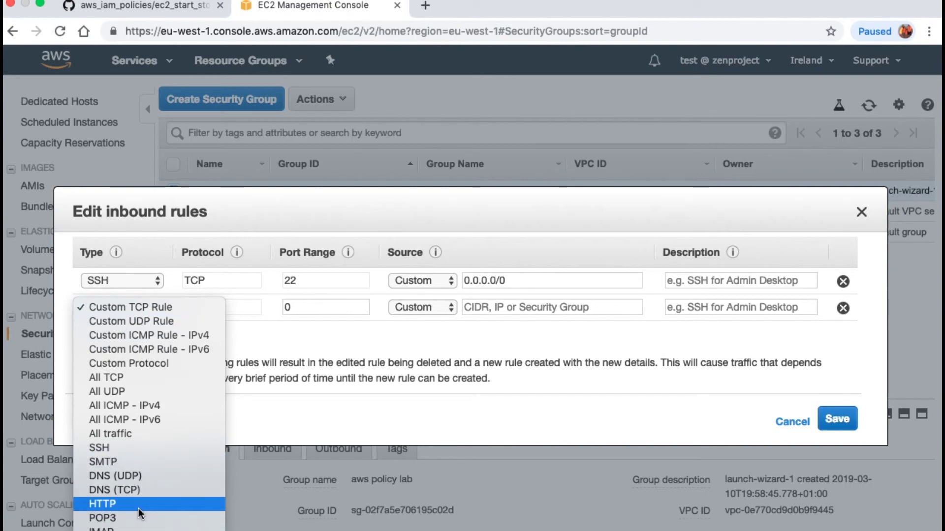
click(114, 504)
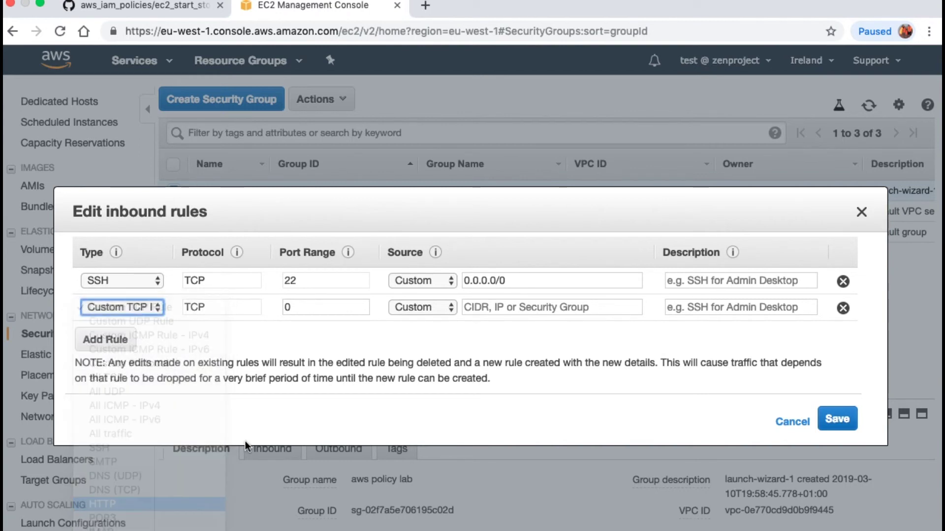
click(837, 421)
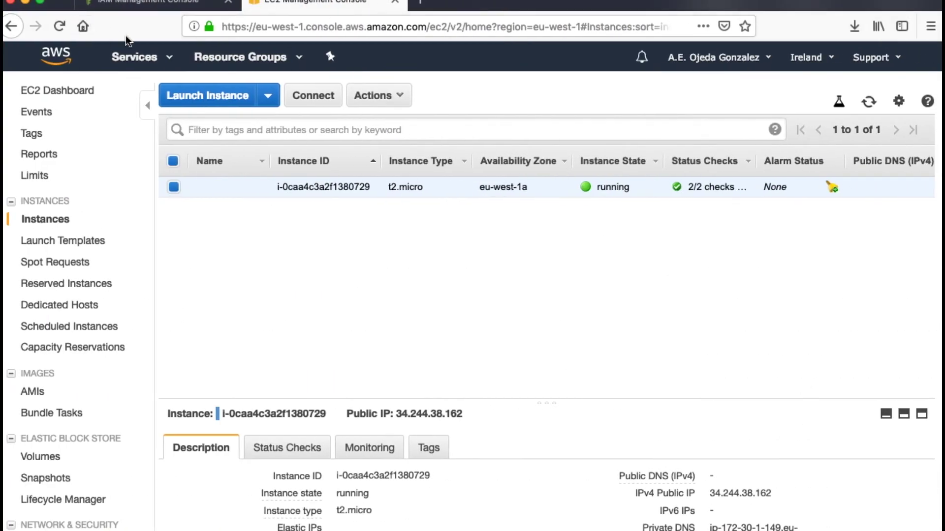
Go to IAM and open the summary page for user test
click(156, 67)
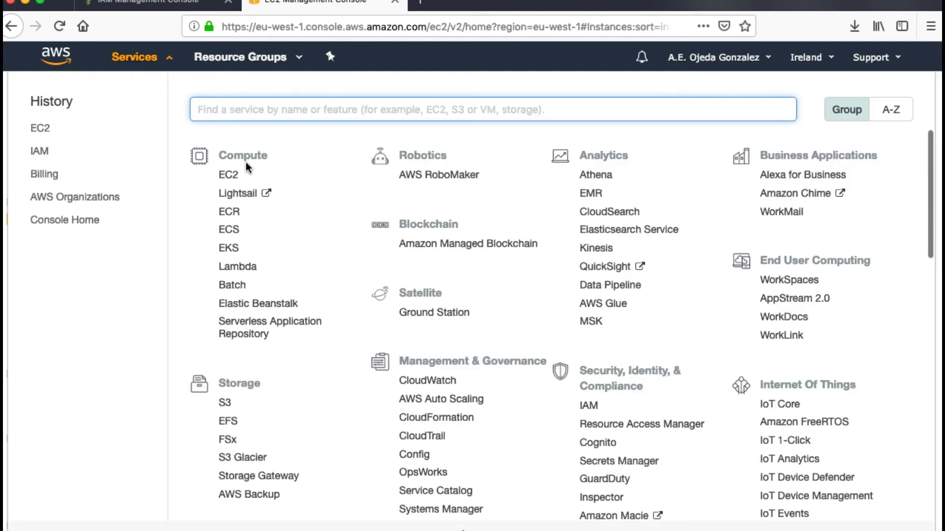
click(590, 406)
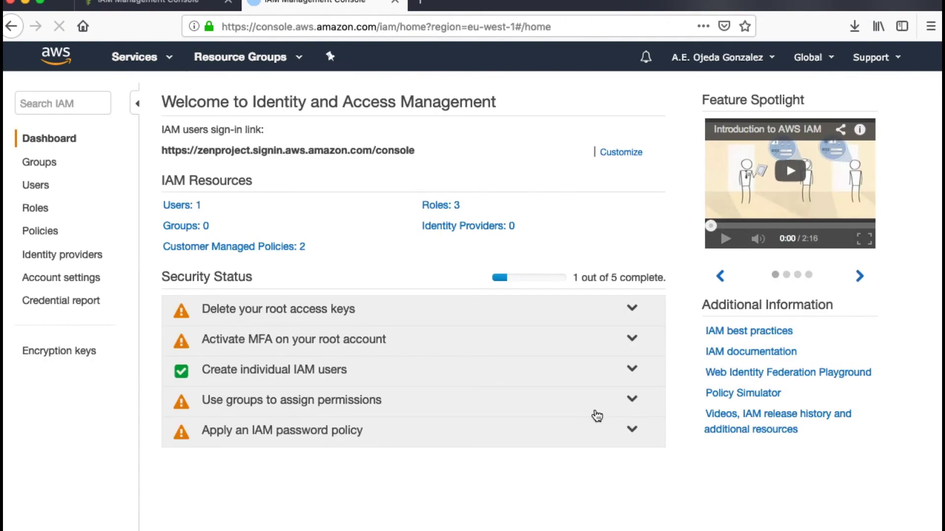
click(175, 211)
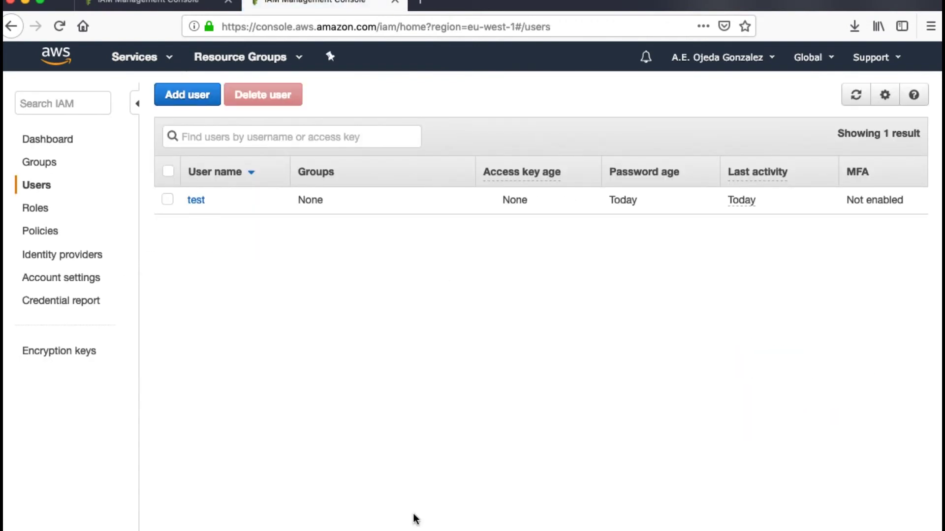
click(196, 201)
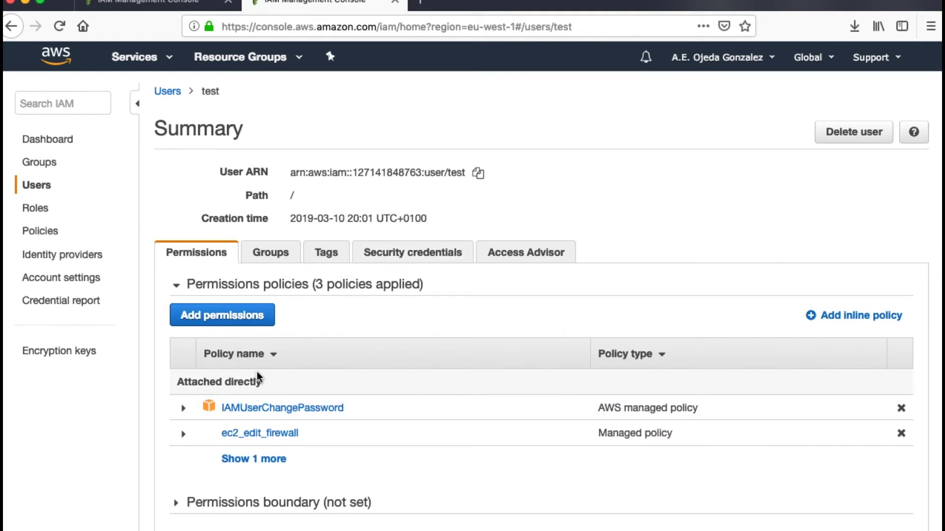
scroll(257, 379, down, 1)
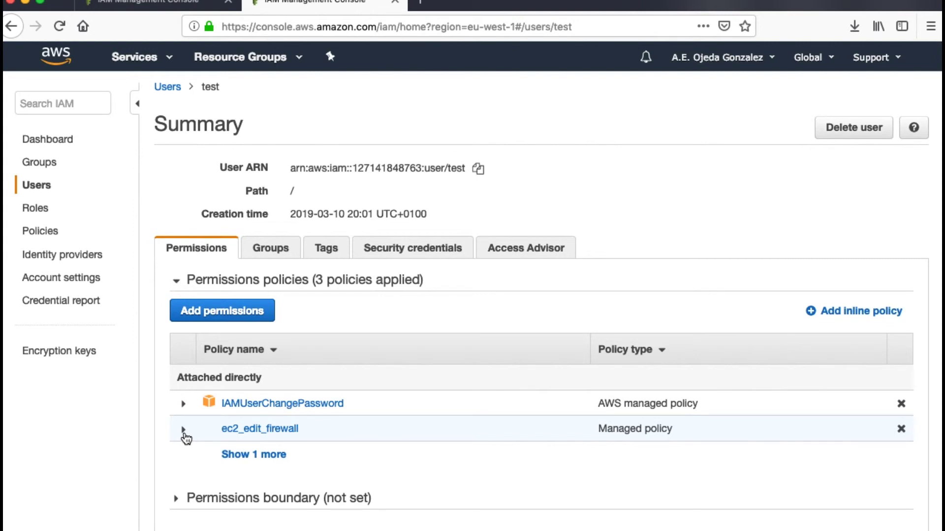
Detach the ec2_edit_firewall policy from test and highlight the two remaining policies
click(183, 430)
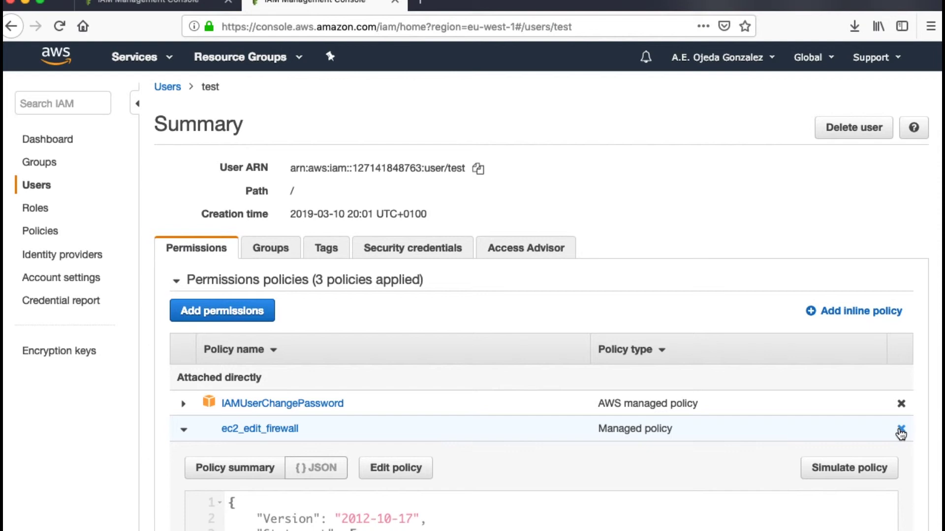
click(901, 431)
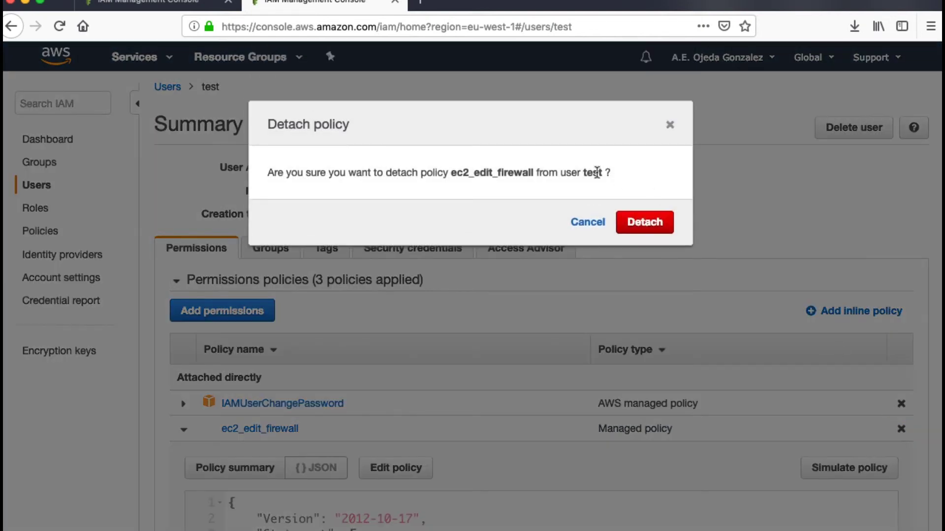
click(645, 224)
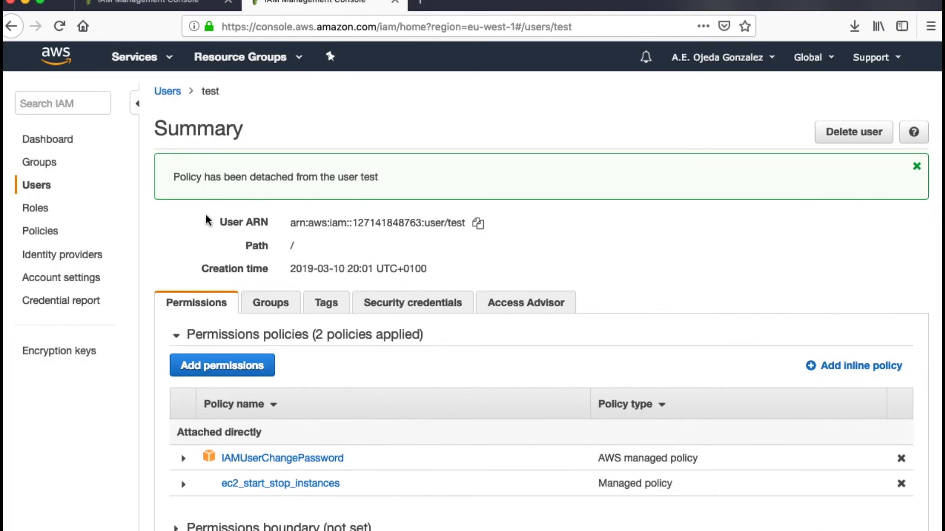
drag(254, 496, 204, 449)
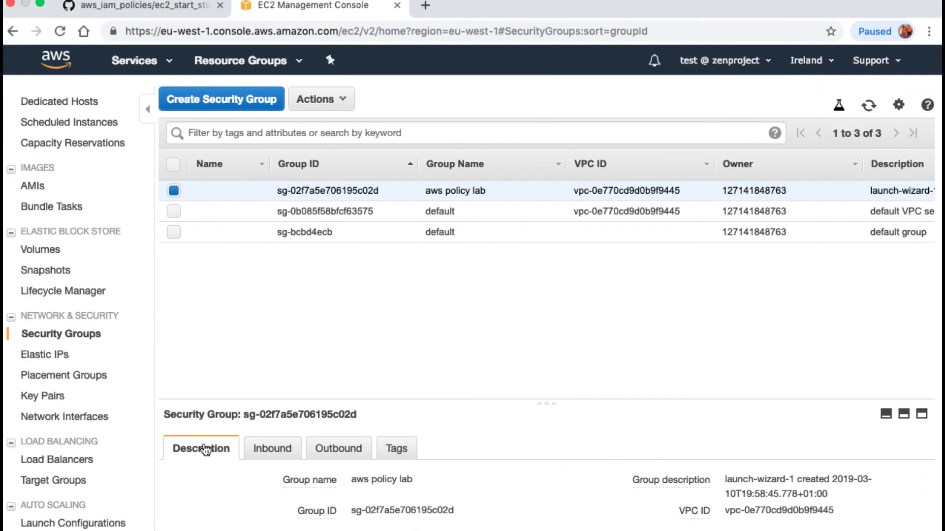
Reload Security Groups and open the inbound rules editor for aws policy lab
click(65, 32)
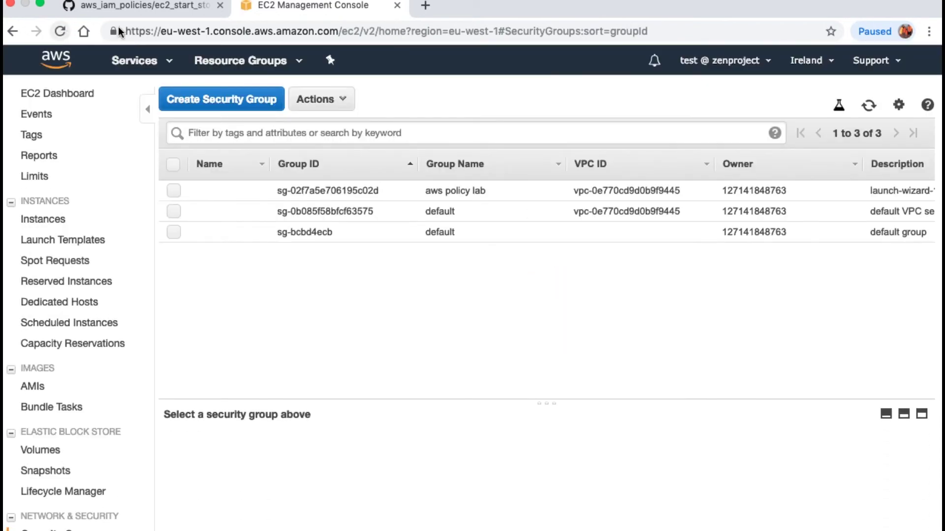
click(174, 195)
click(317, 104)
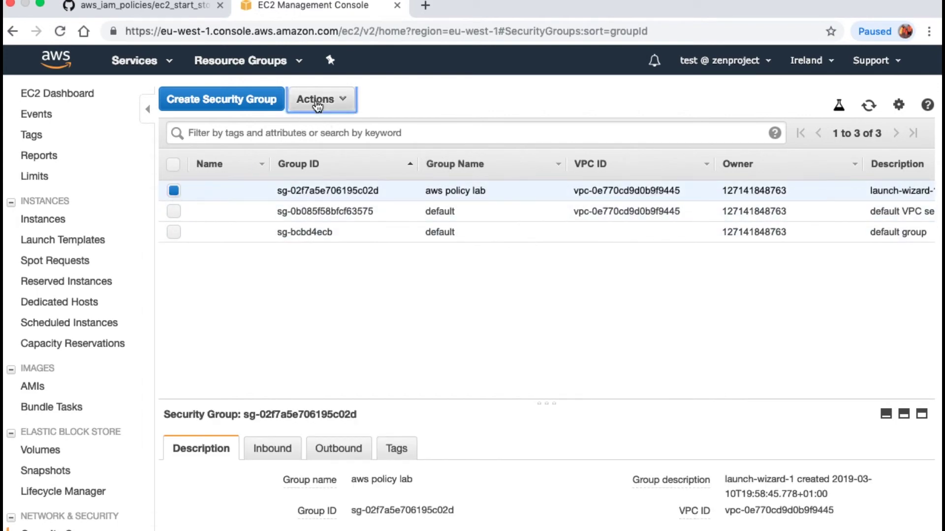
click(371, 182)
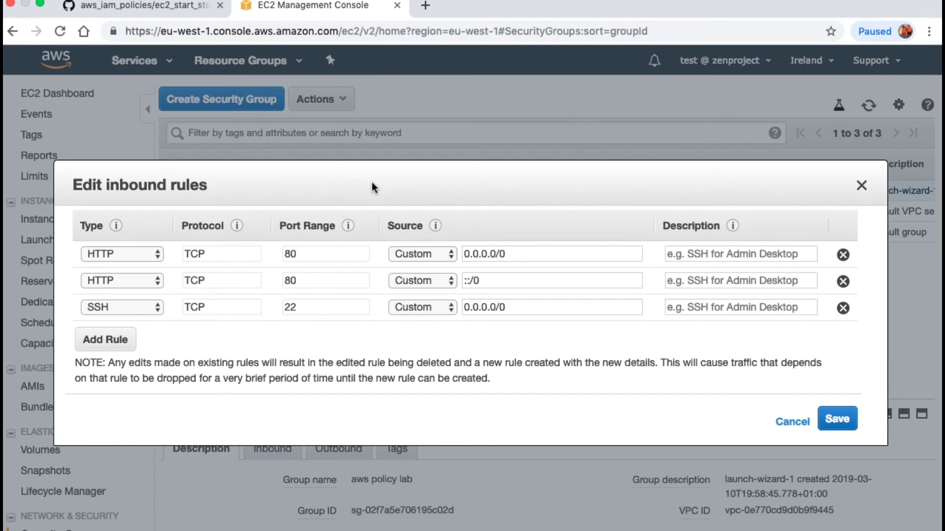
Change the second rule to HTTPS 443 and add a new SMTP 25 rule
click(106, 339)
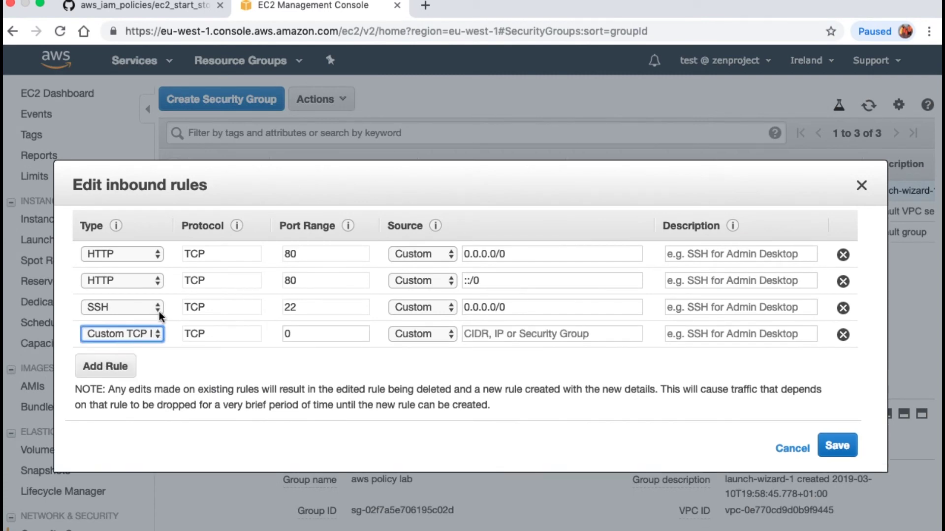
click(157, 281)
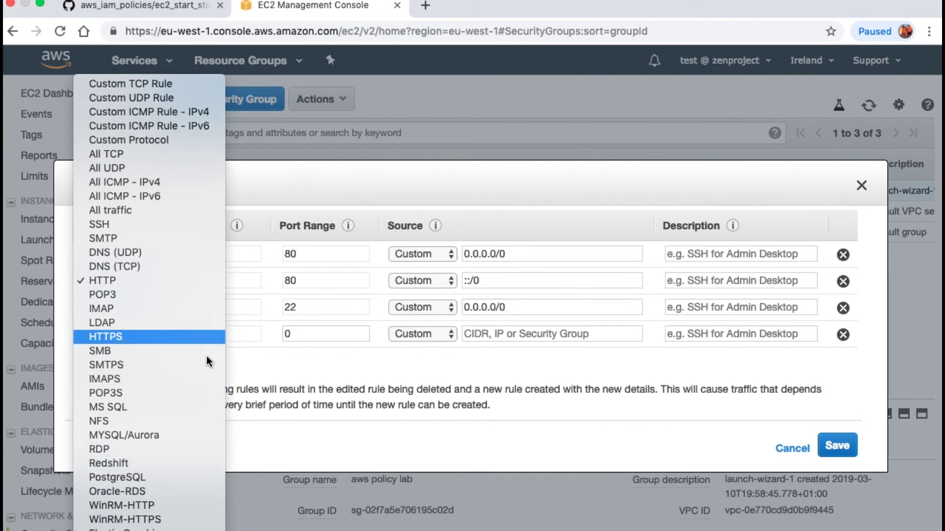
click(188, 337)
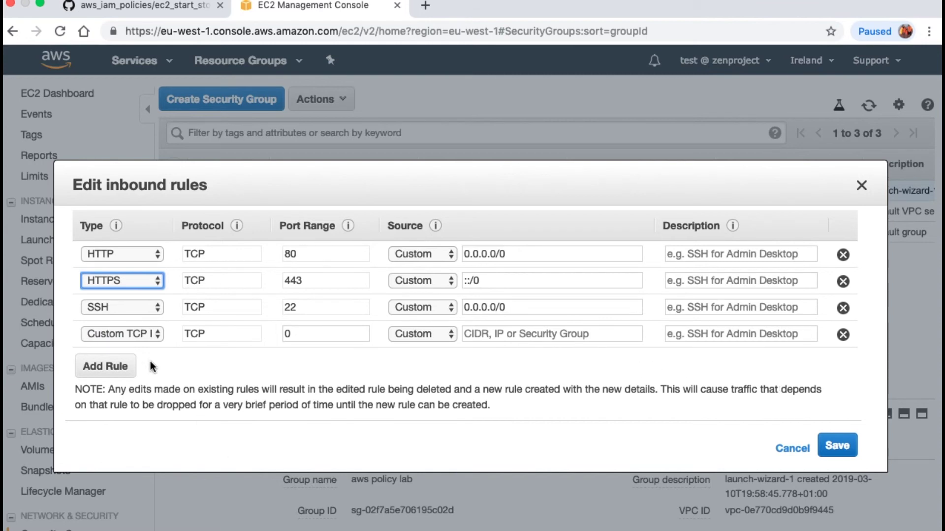
click(144, 336)
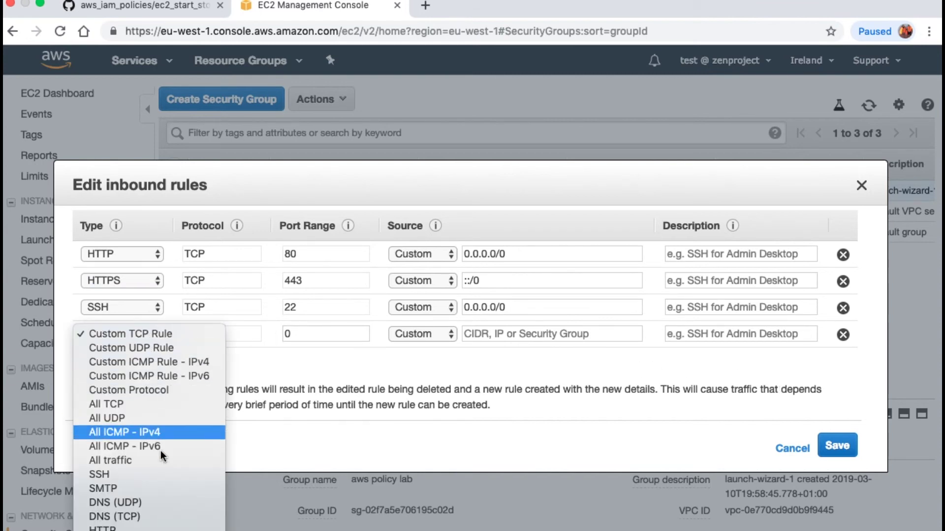
click(159, 490)
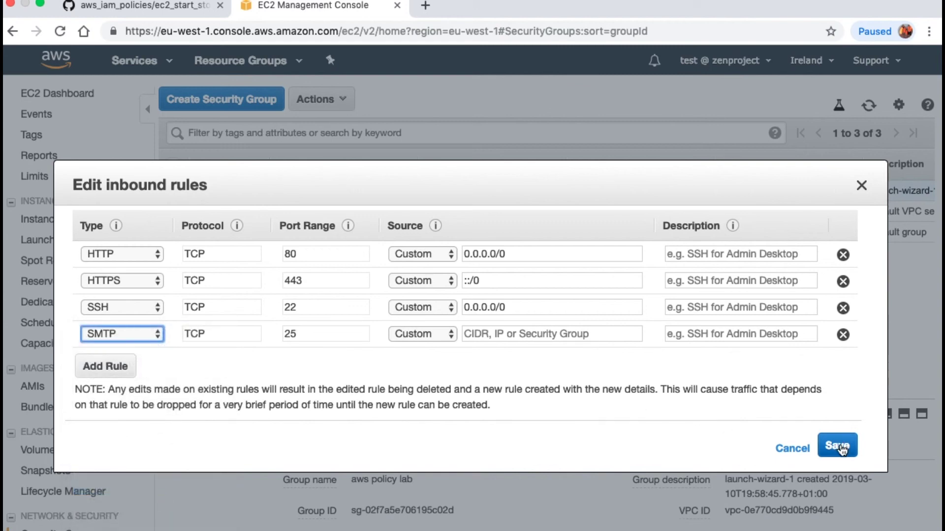
Set the HTTPS, SMTP and SSH rule sources to Anywhere
click(429, 283)
click(427, 296)
click(436, 335)
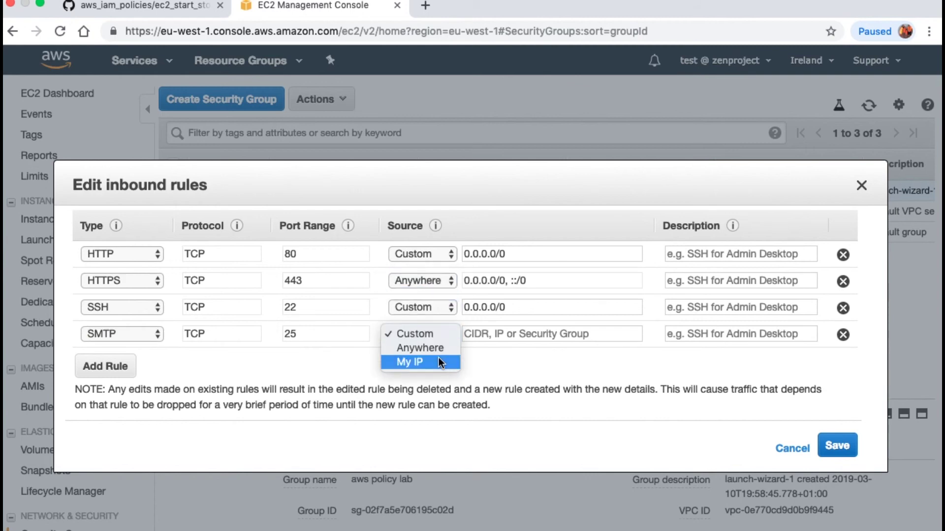
click(436, 350)
click(435, 307)
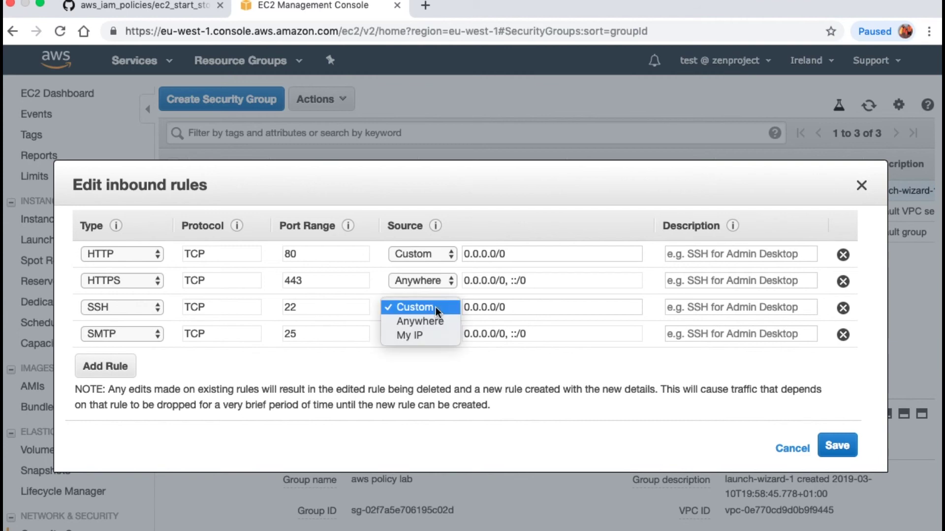
click(434, 318)
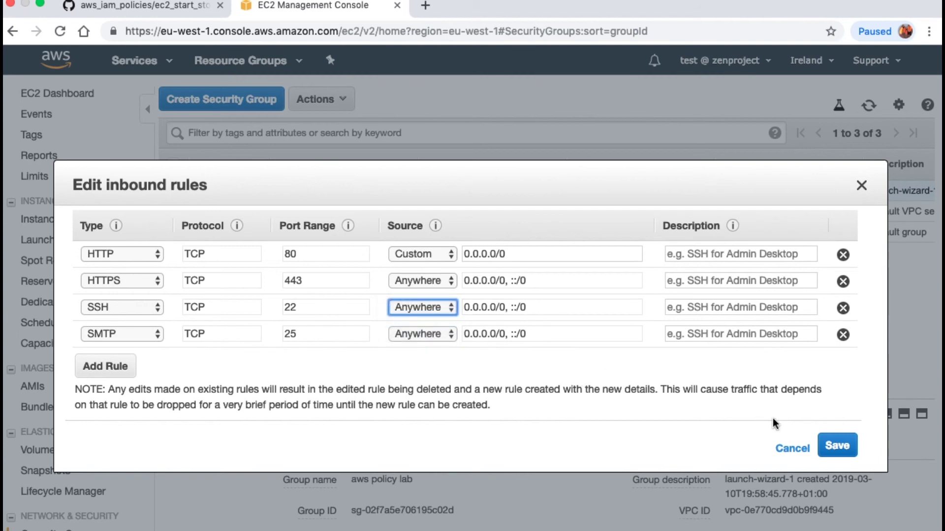
Try saving the inbound rules, get refused as unauthorized, close the editor and return to GitHub
click(837, 446)
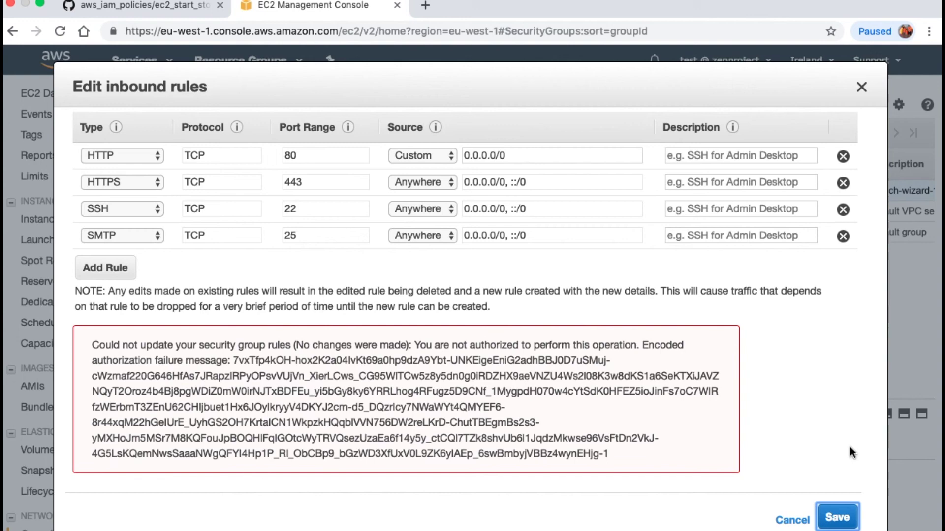
click(858, 88)
click(182, 14)
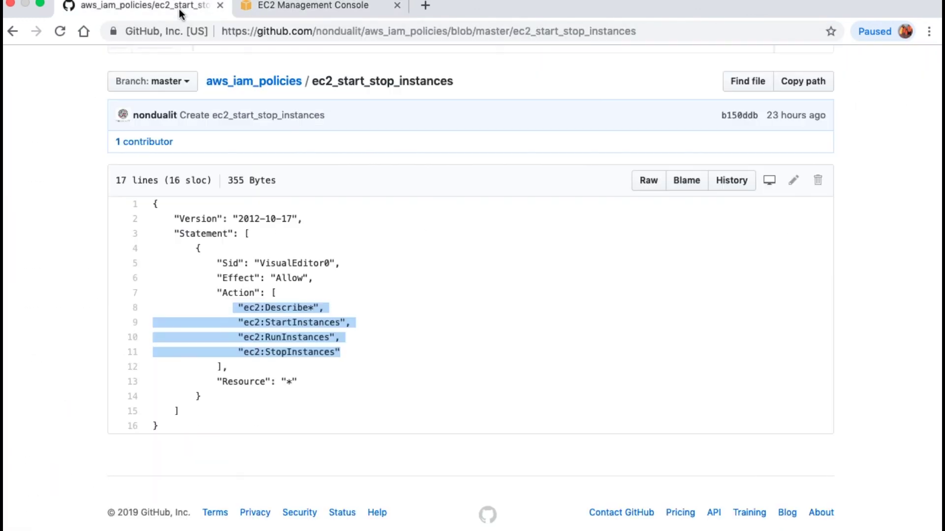
Go up to the aws_iam_policies repository file list, then return to the IAM console tab
click(266, 87)
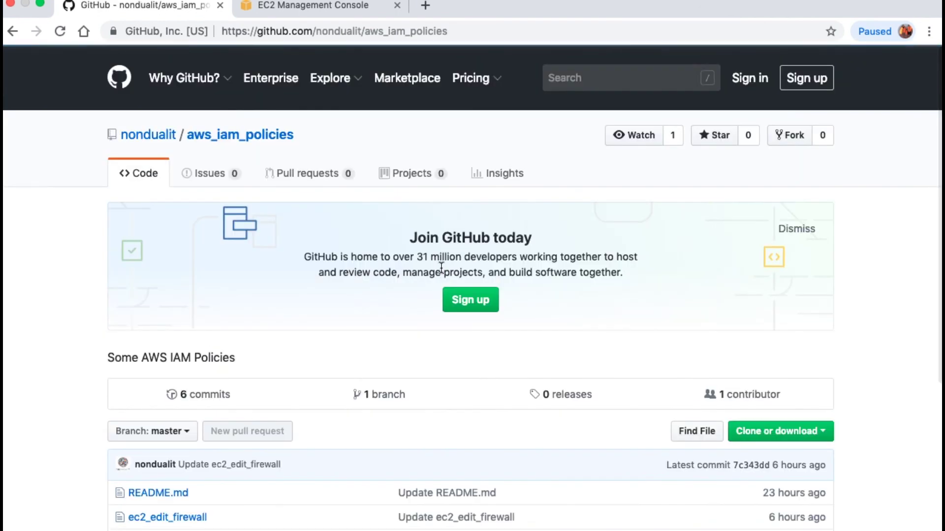
scroll(440, 262, down, 1)
scroll(440, 261, up, 3)
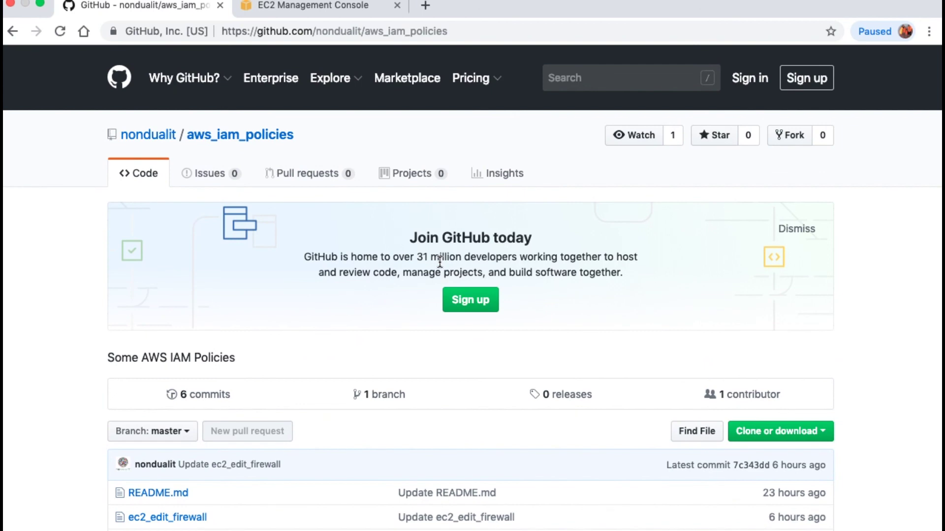
scroll(439, 261, down, 3)
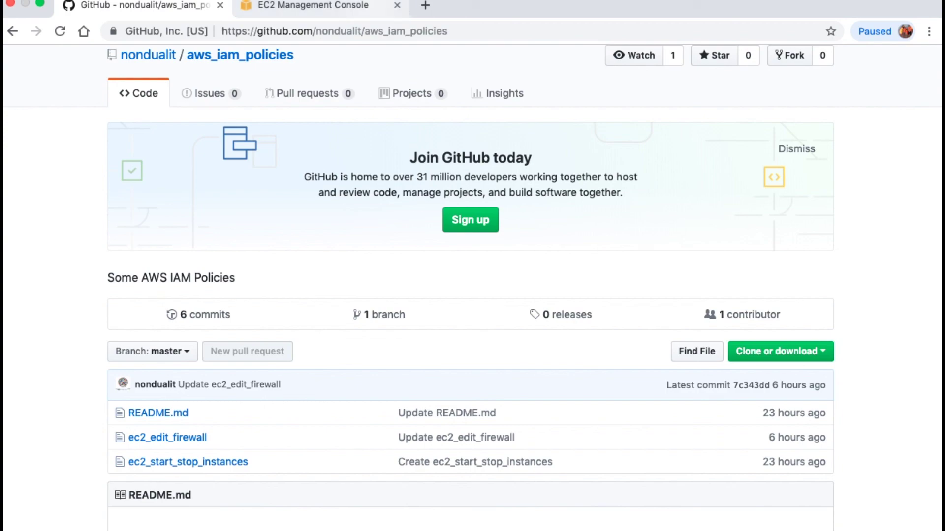
click(665, 4)
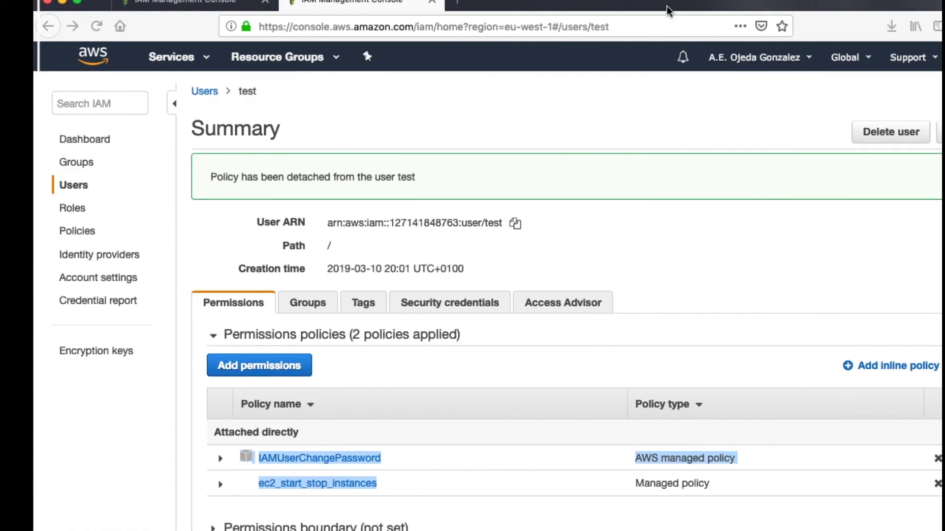